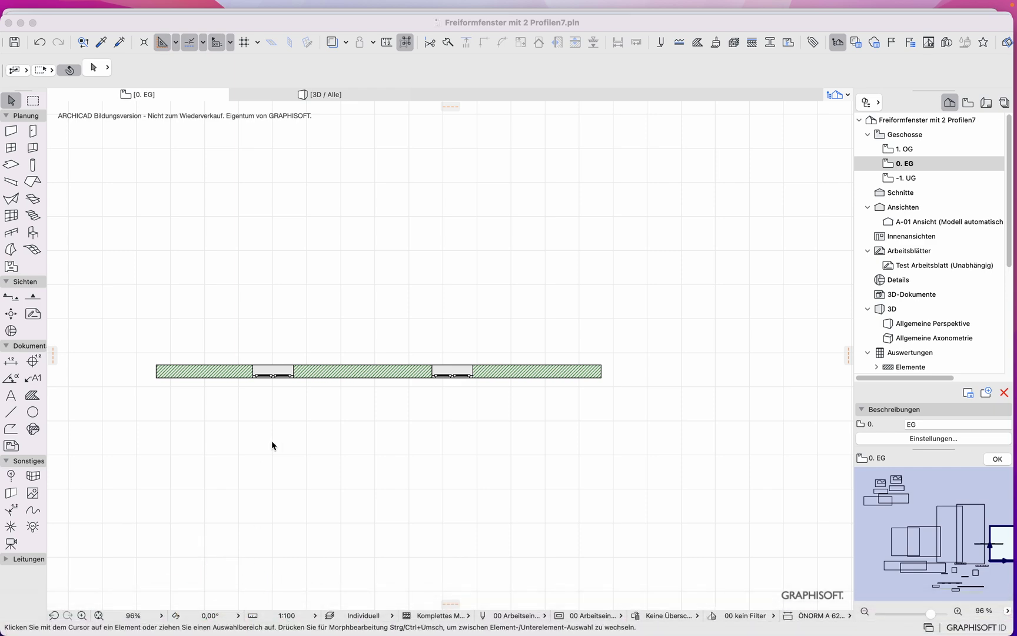
Step: View the concrete.png attachment in the Graphisoft forum's 3D concrete pattern topic, then return to Archicad
mouse_move(119, 604)
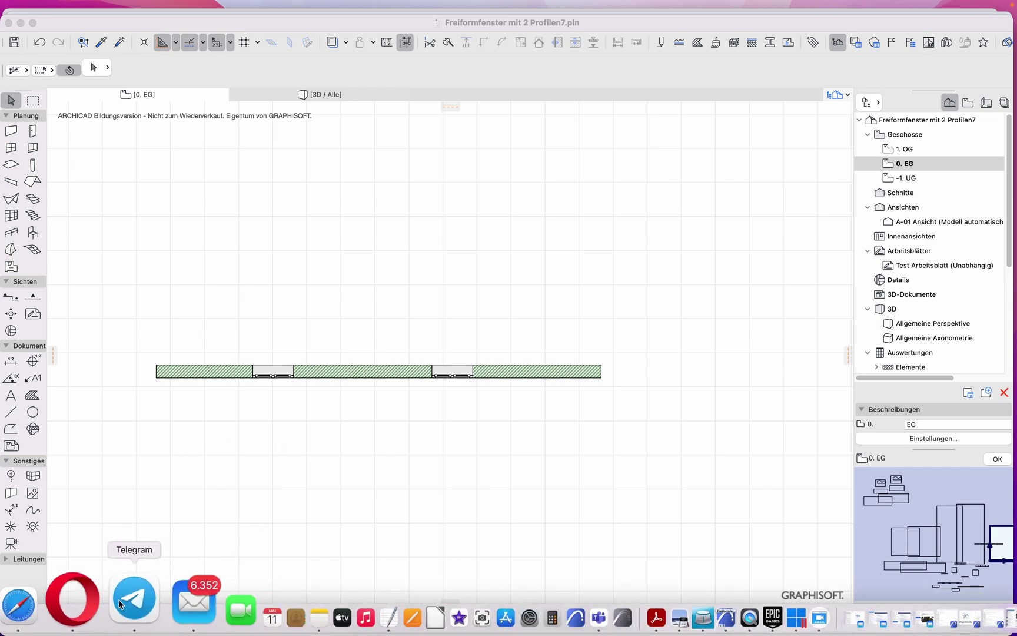
left_click(89, 601)
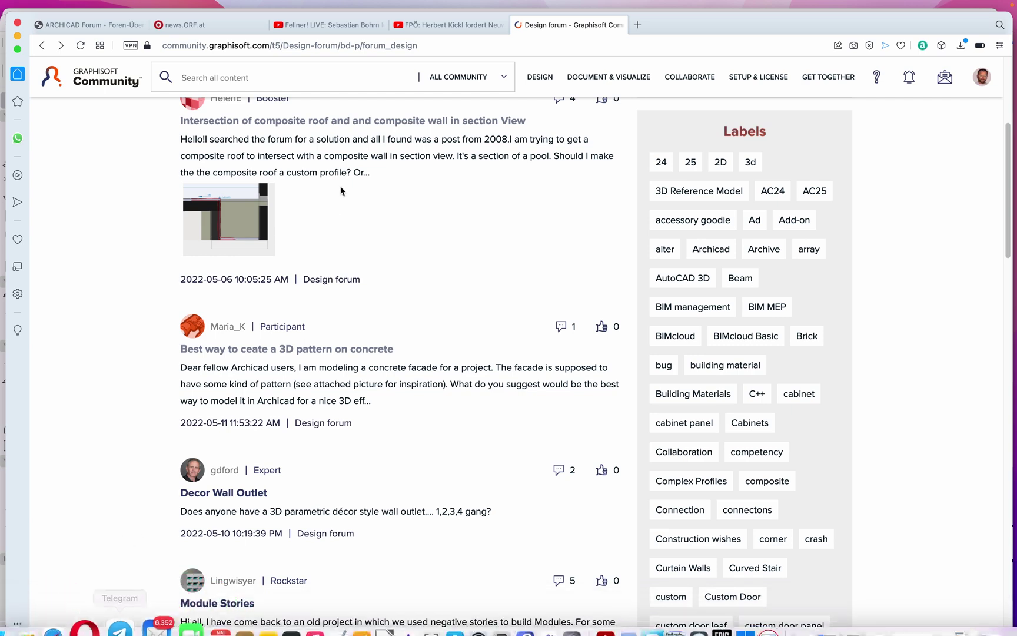
left_click(290, 354)
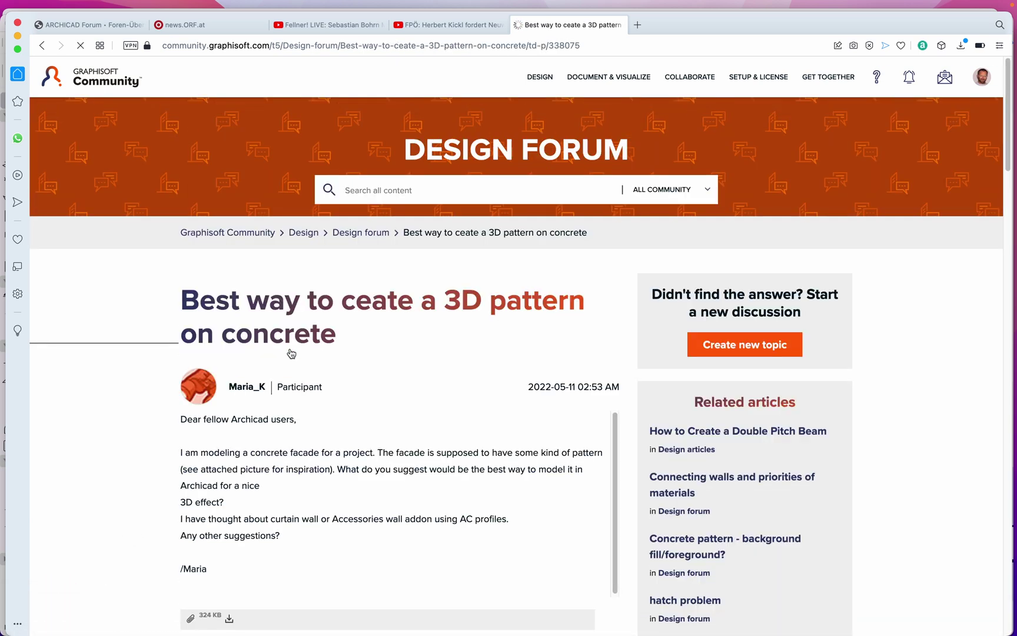
scroll(288, 424, "down", 2)
left_click(229, 511)
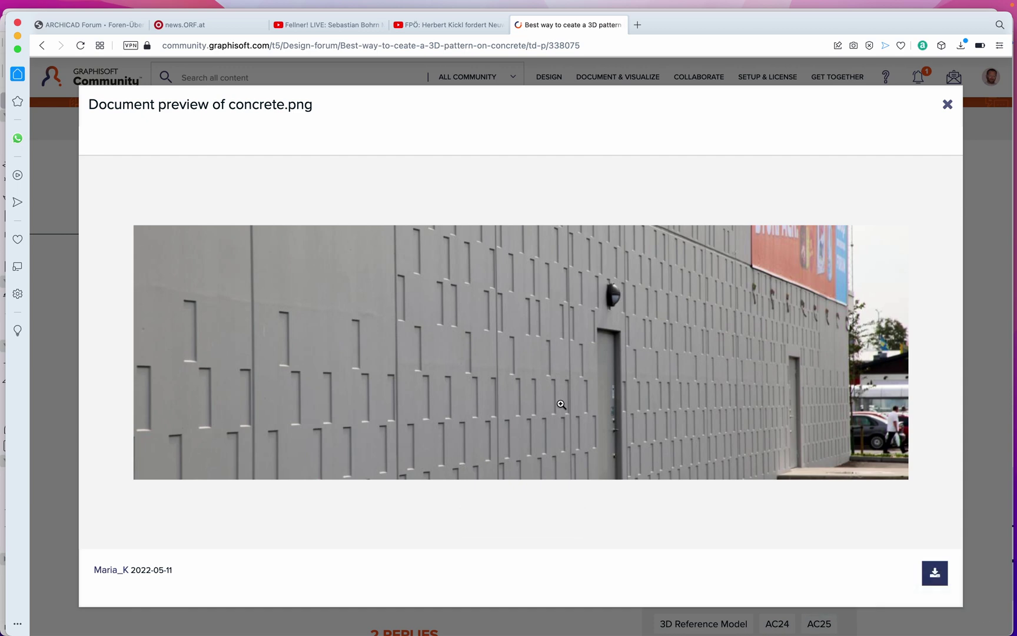
left_click(947, 104)
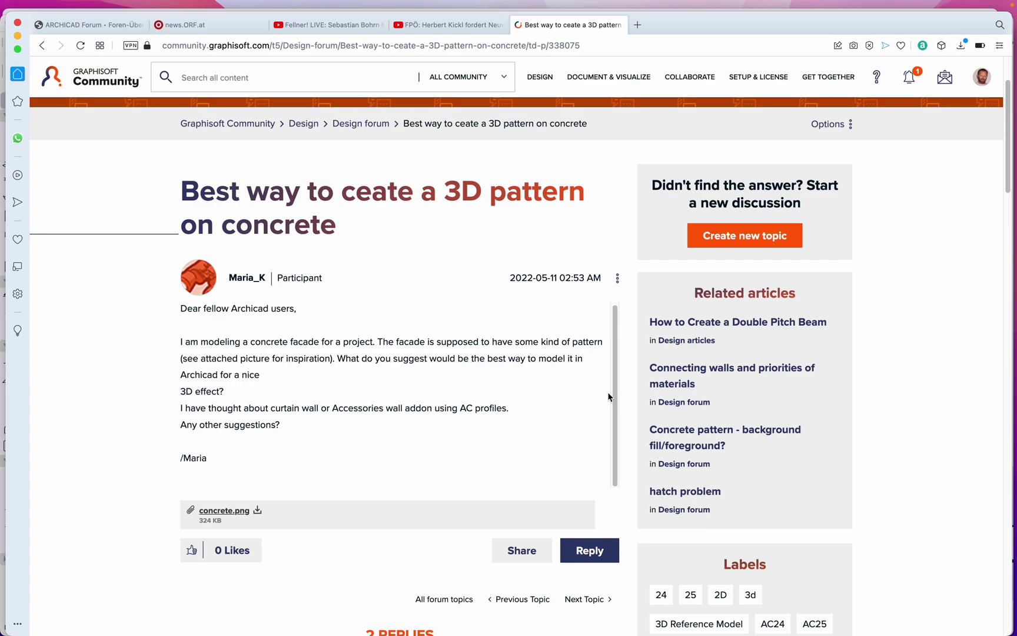
key("super+Tab")
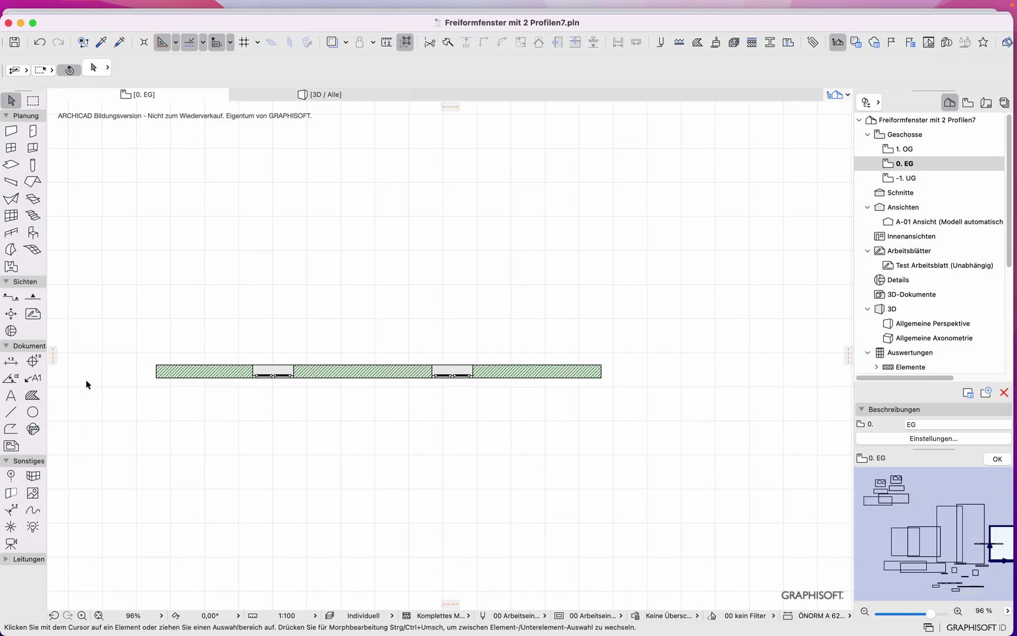
Step: Draw elevation A-03 below the wall looking at it, and open it to show both windows
left_click(32, 298)
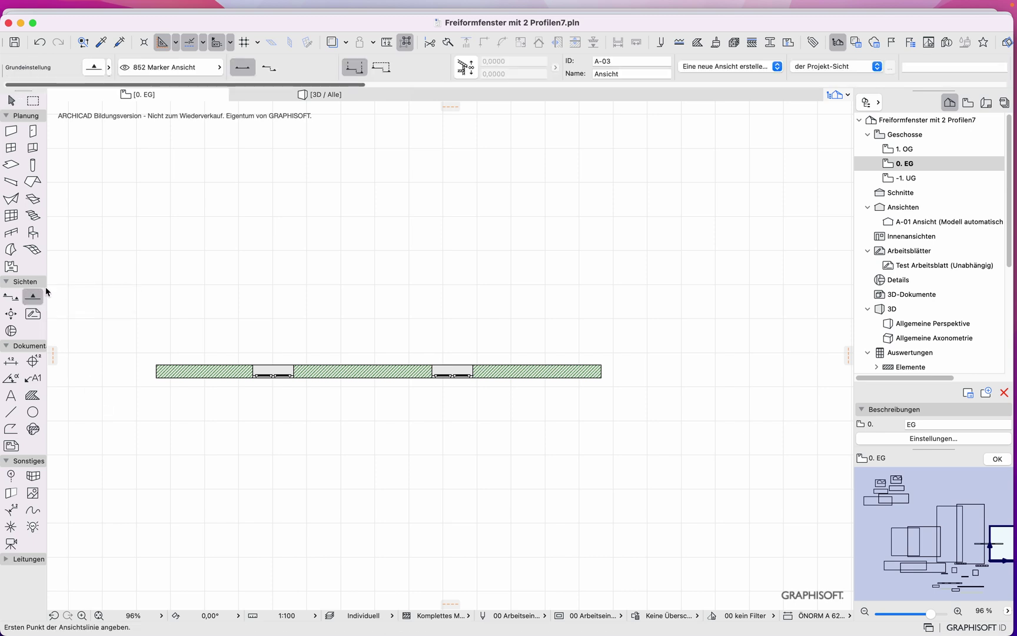
left_click(117, 448)
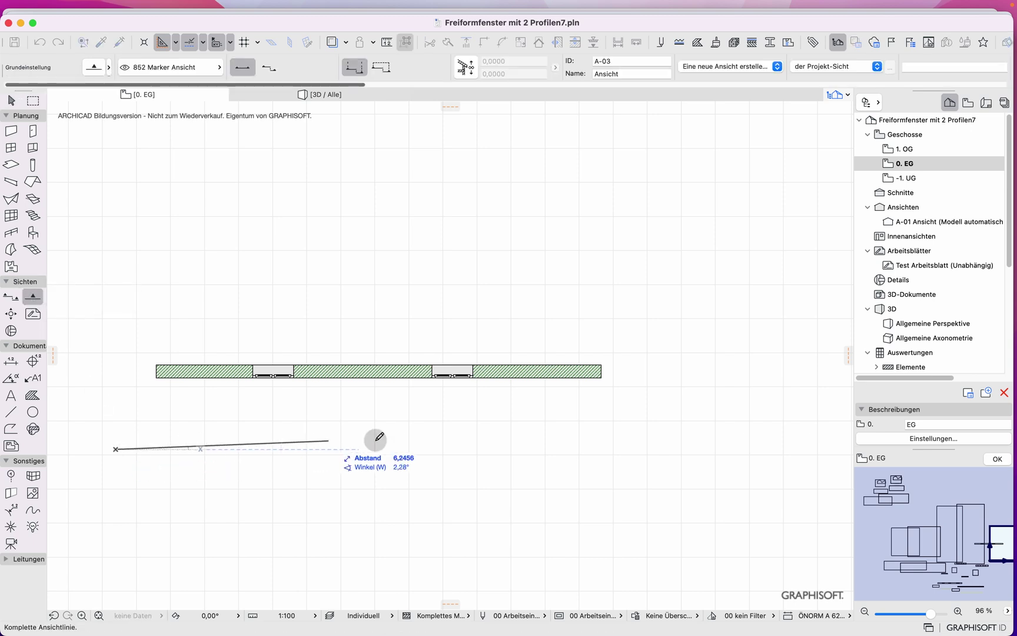
left_click(646, 449)
left_click(674, 192)
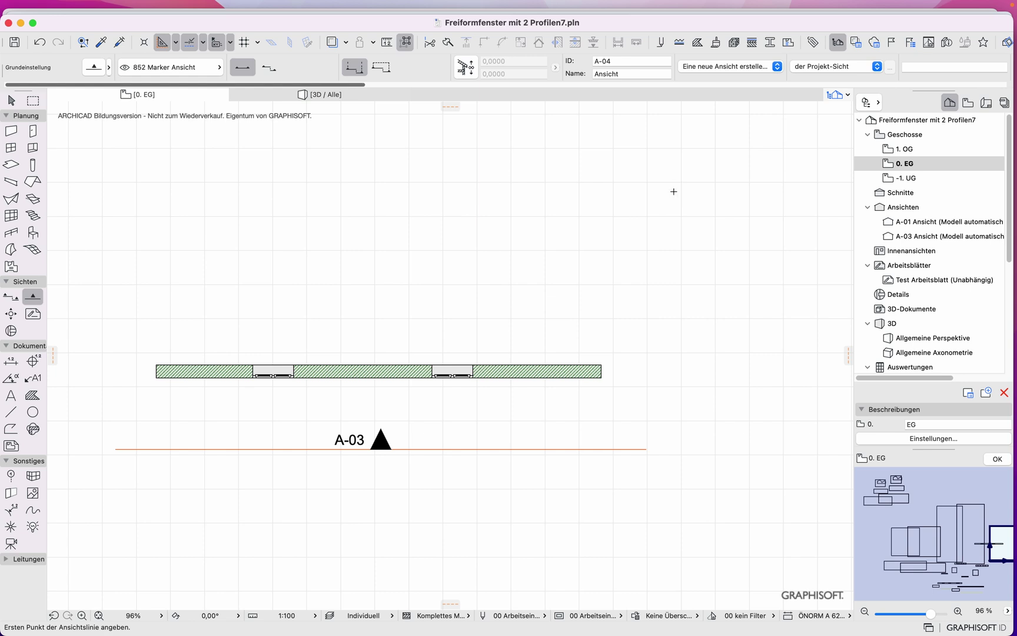
double_click(918, 237)
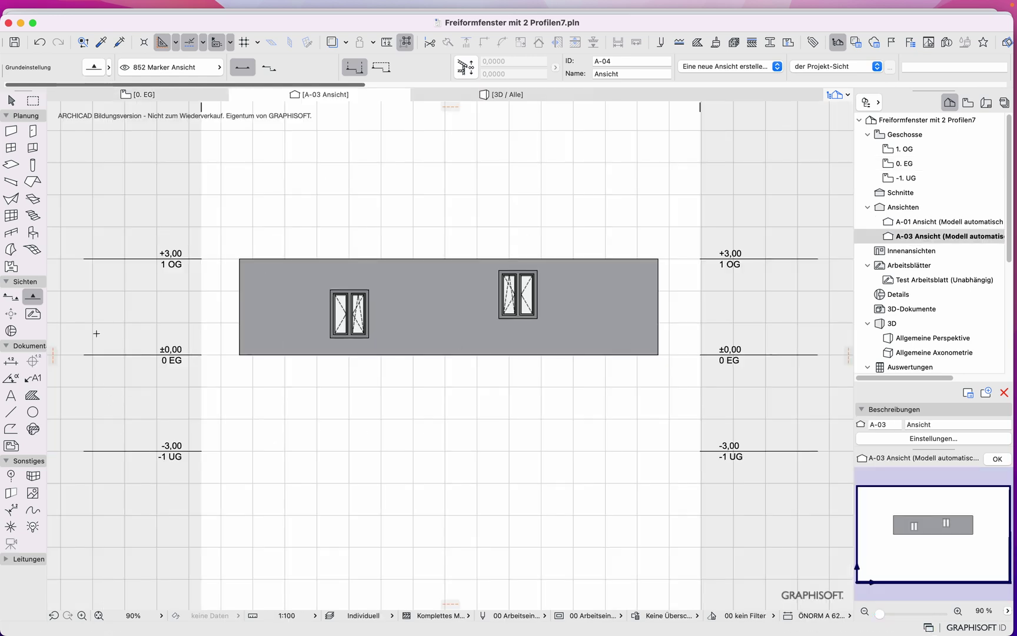
left_click(11, 249)
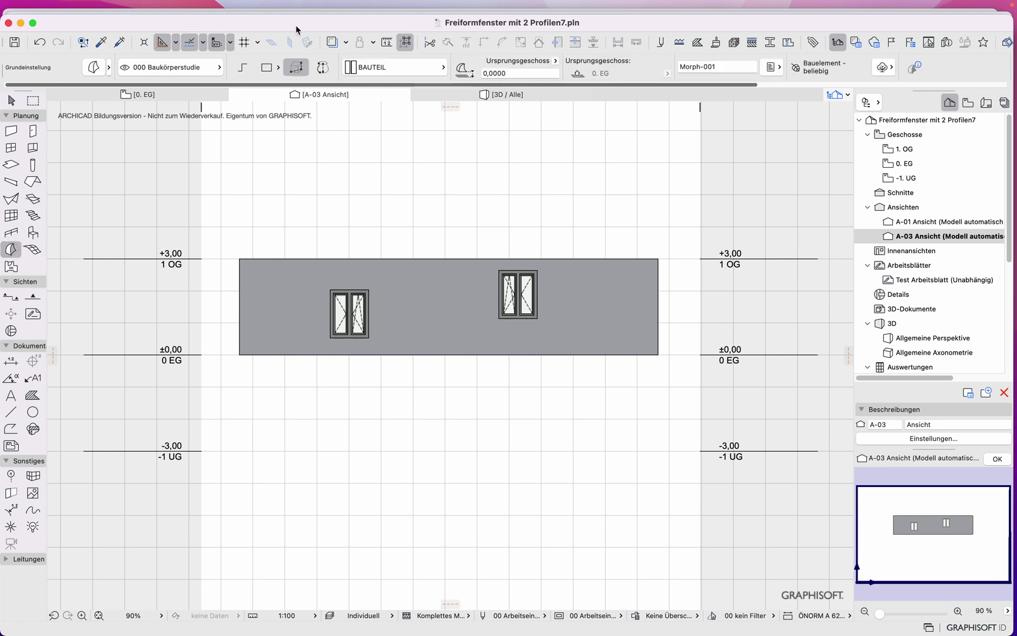
Step: Draw a rectangular morph over the left window, enlarged slightly past its frame
left_click(267, 68)
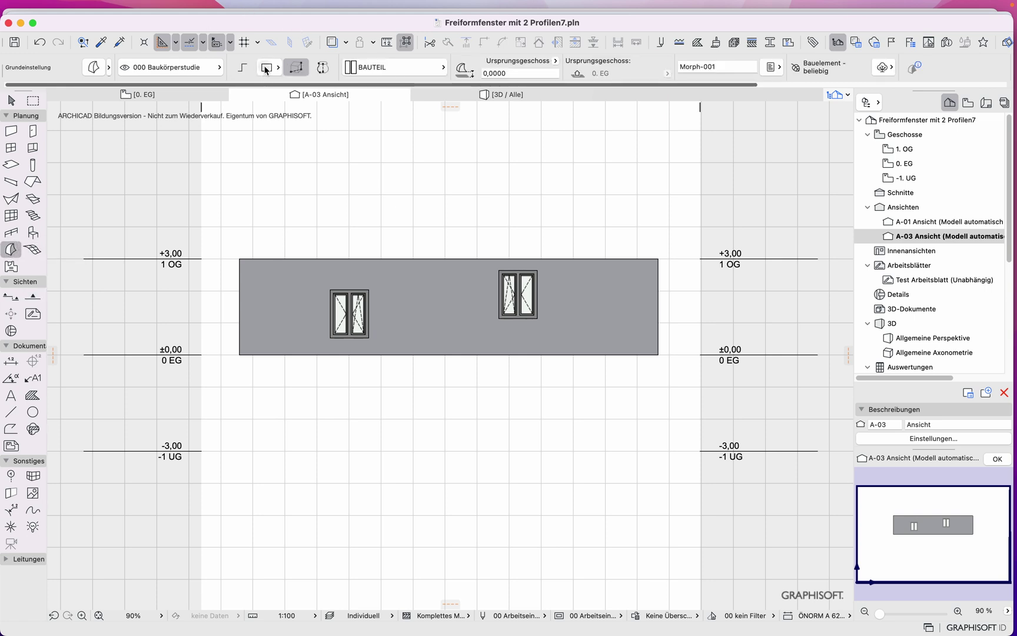
left_click(330, 338)
left_click(369, 289)
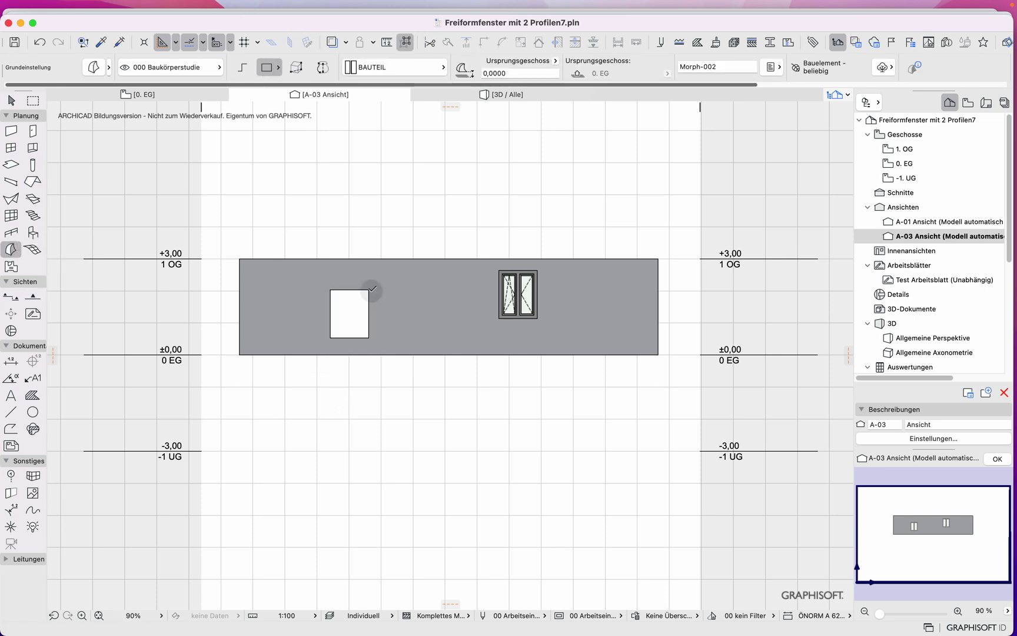
left_click(361, 312, "shift")
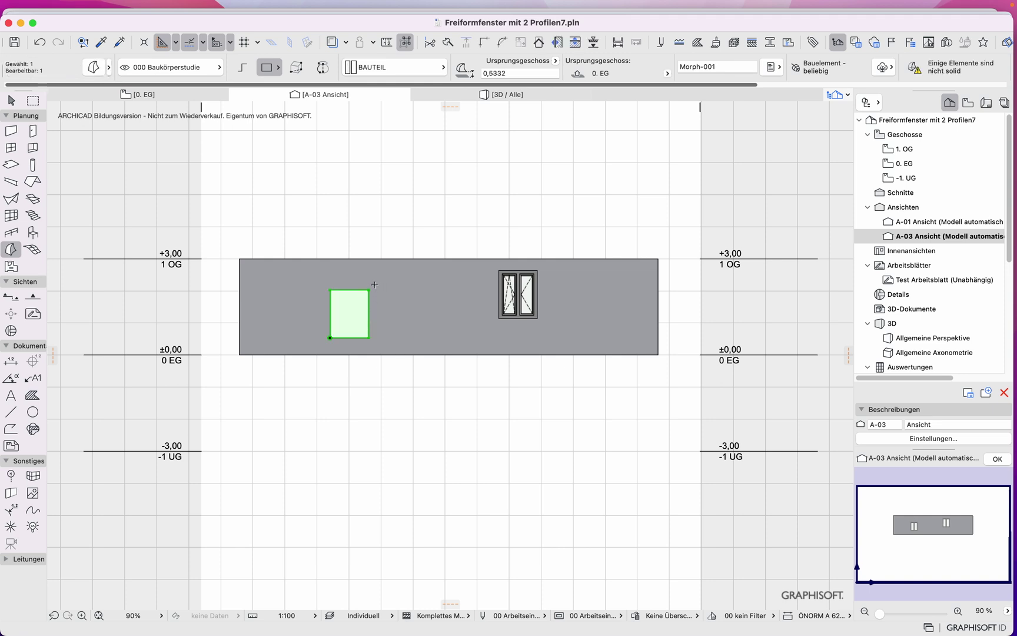
left_click(369, 290)
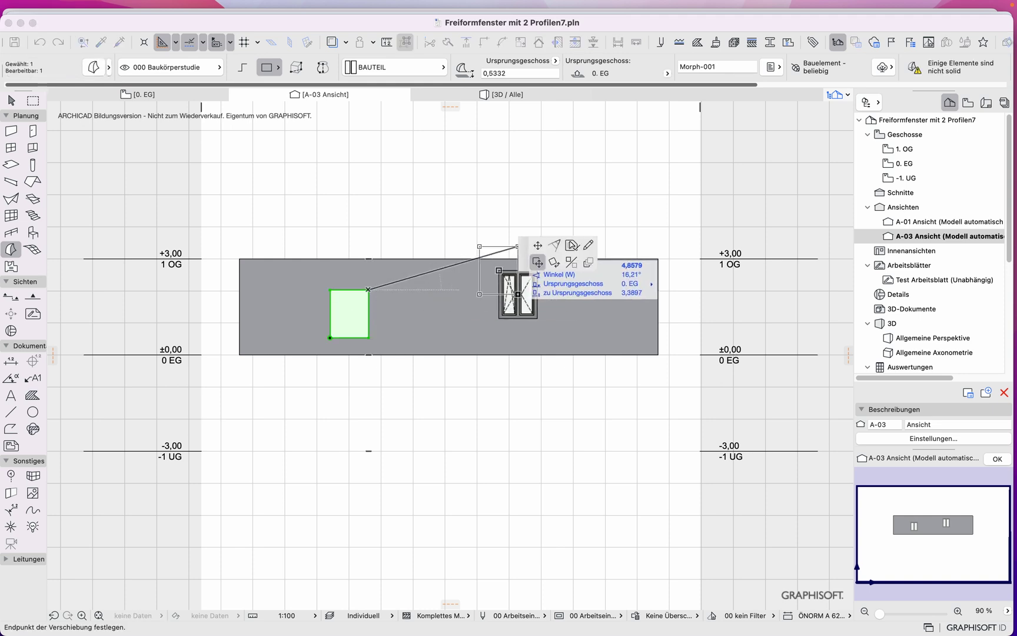
left_click(377, 290)
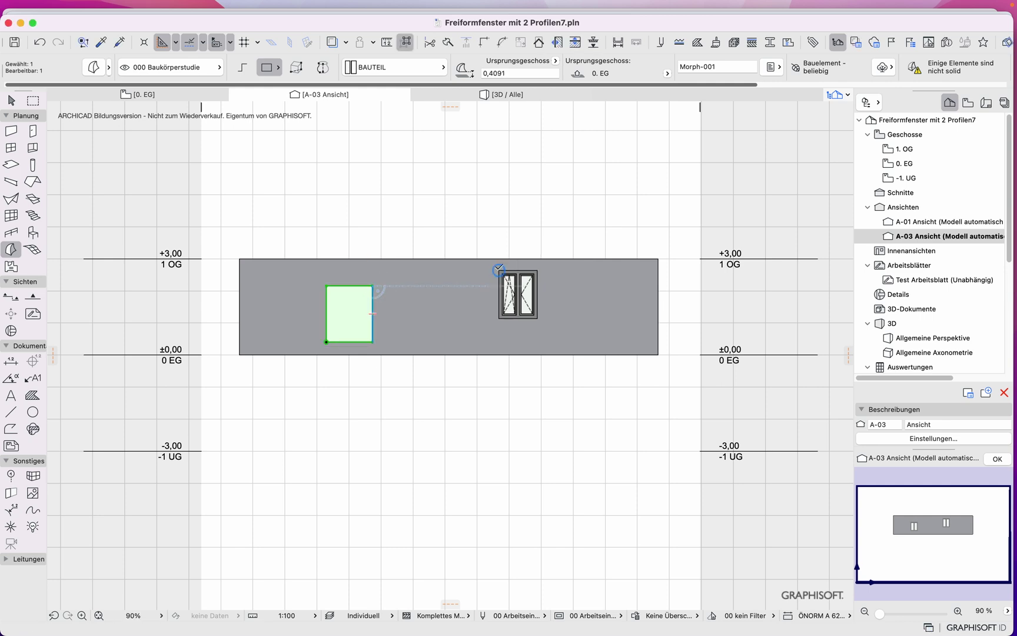
Step: Discard a stray morph copy and draw a separate rectangular morph over the right window
key("super+alt+d")
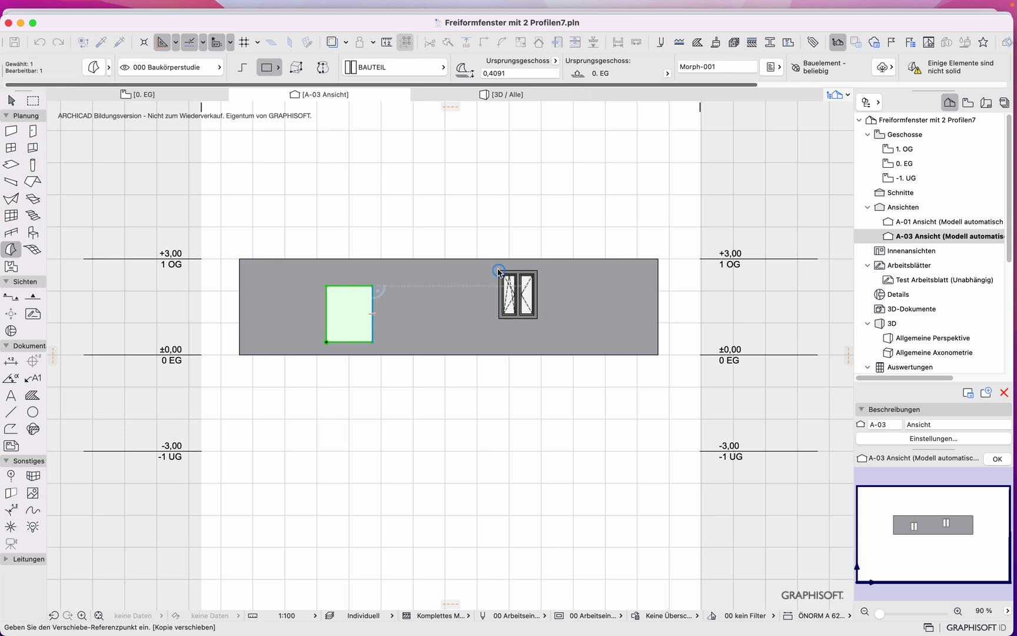
left_click(329, 291)
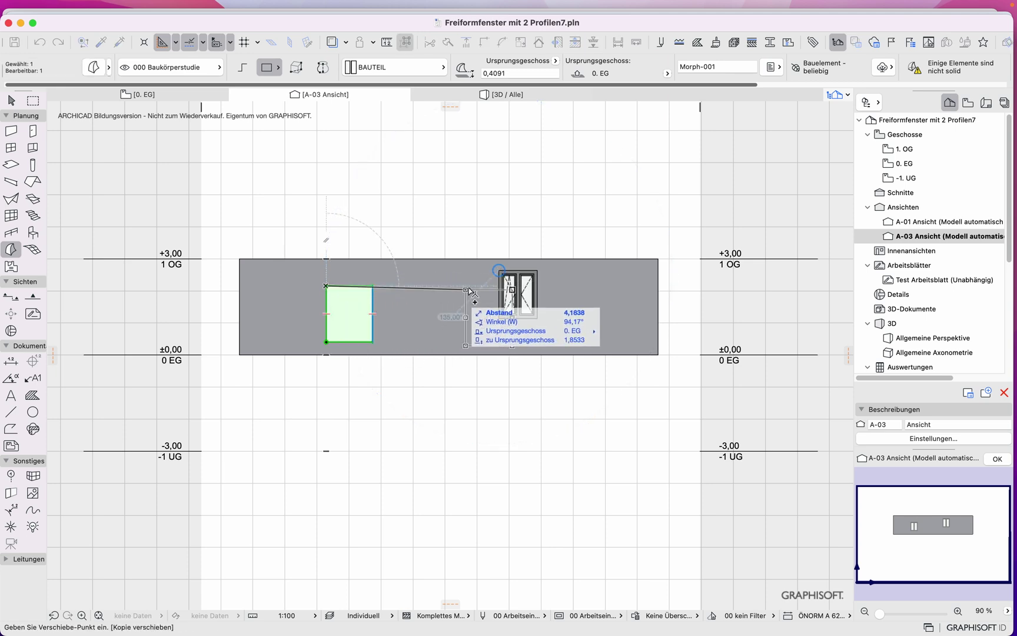
left_click(532, 321)
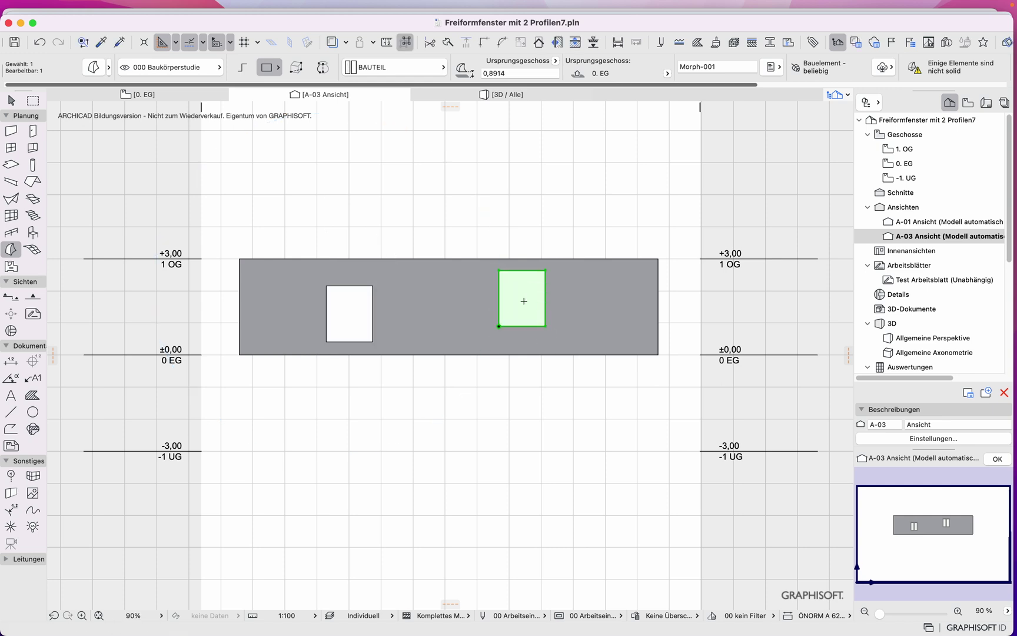
key("Escape")
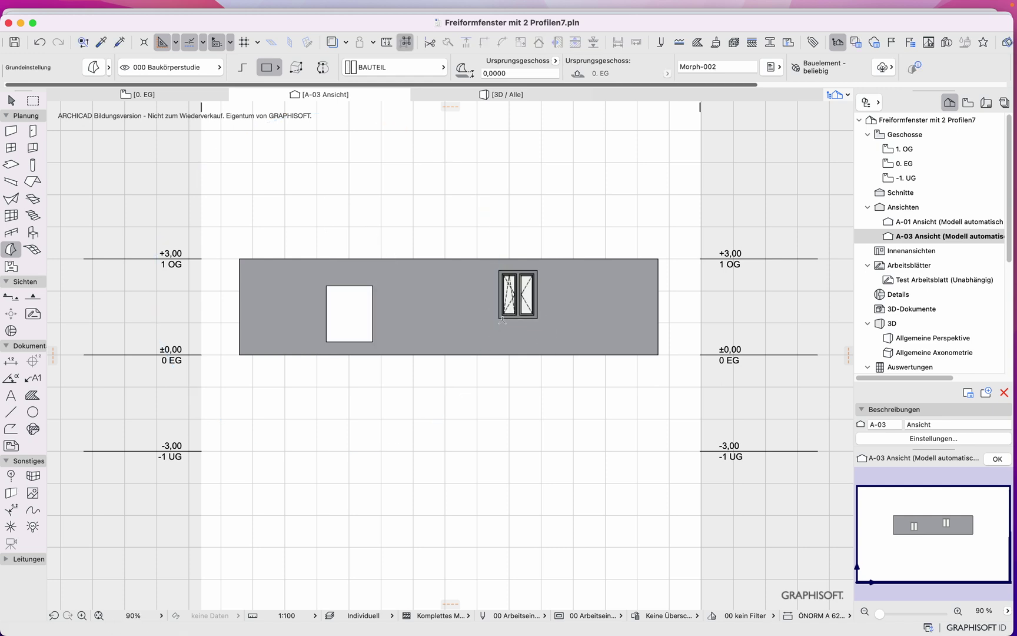
left_click(500, 318)
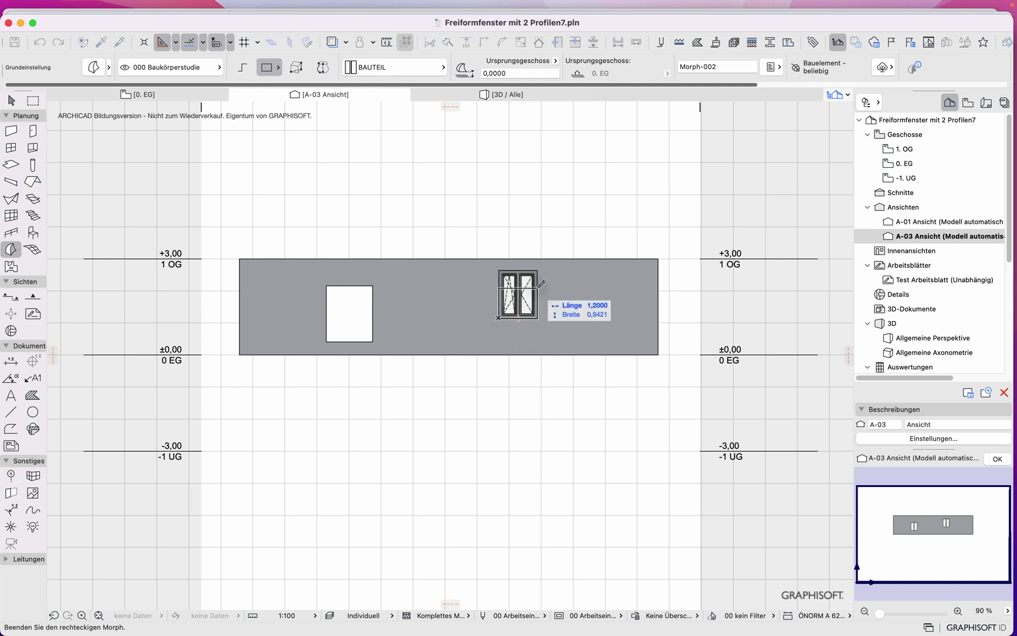
left_click(538, 270)
left_click(540, 269, "shift")
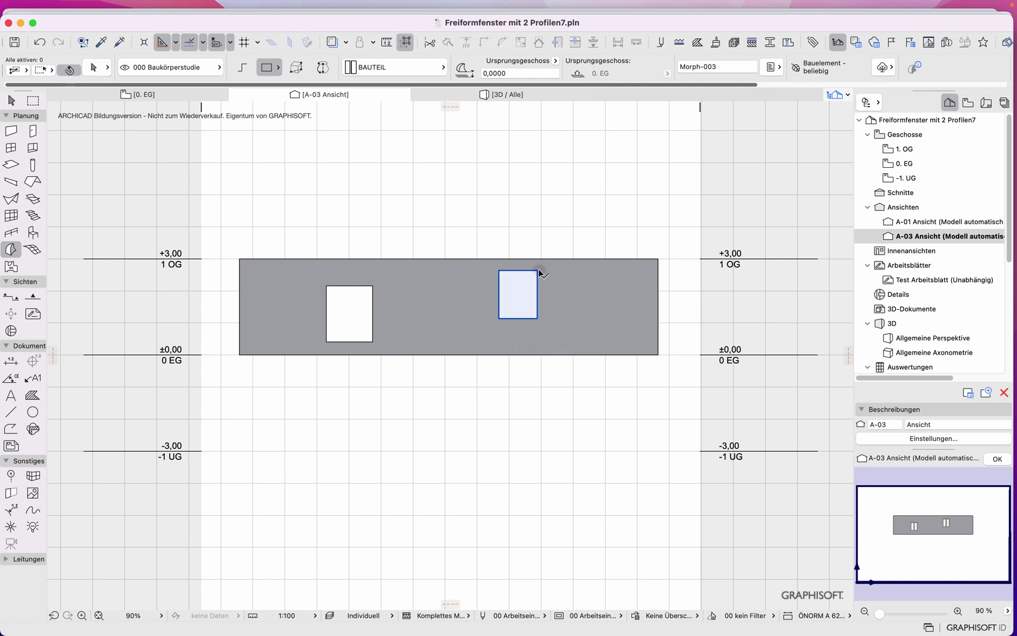
left_click(539, 318)
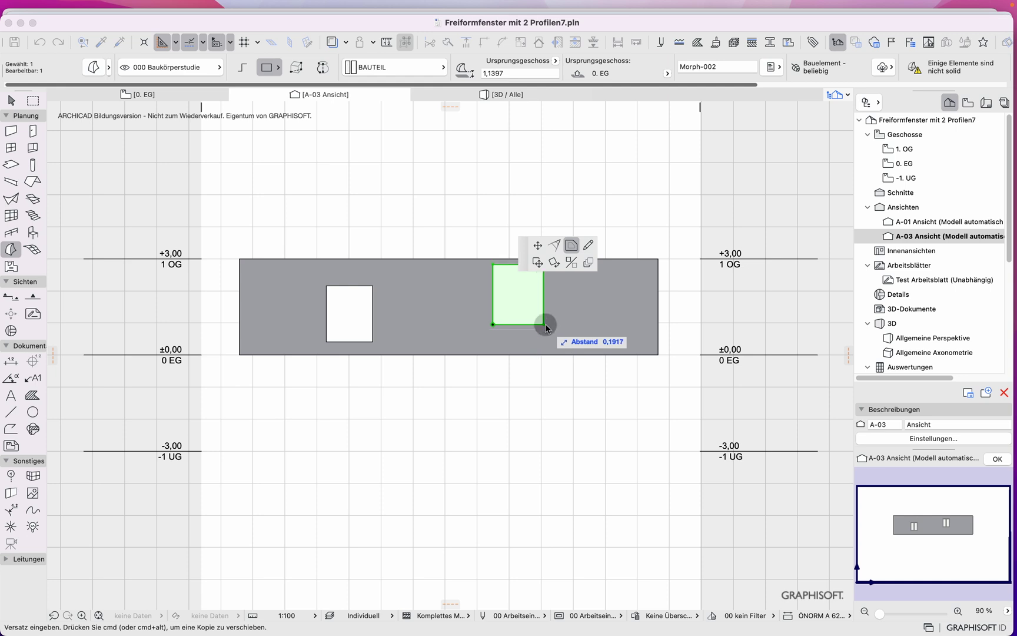
key("Escape")
key("Escape")
Step: Draw a thin vertical slot morph between the two window blocks
left_click(396, 282)
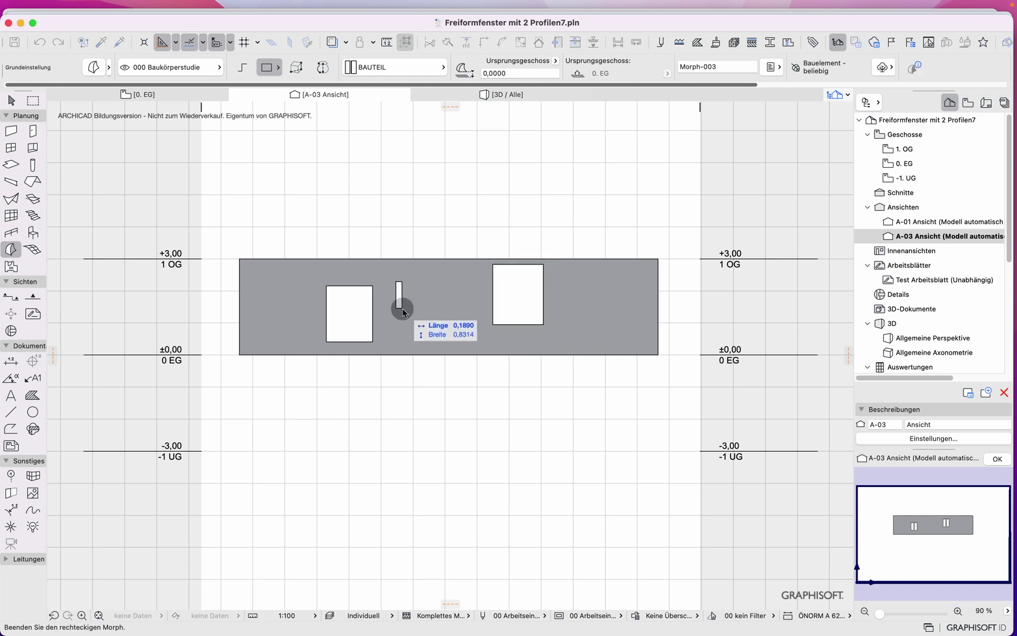
left_click(403, 308)
key("super+u")
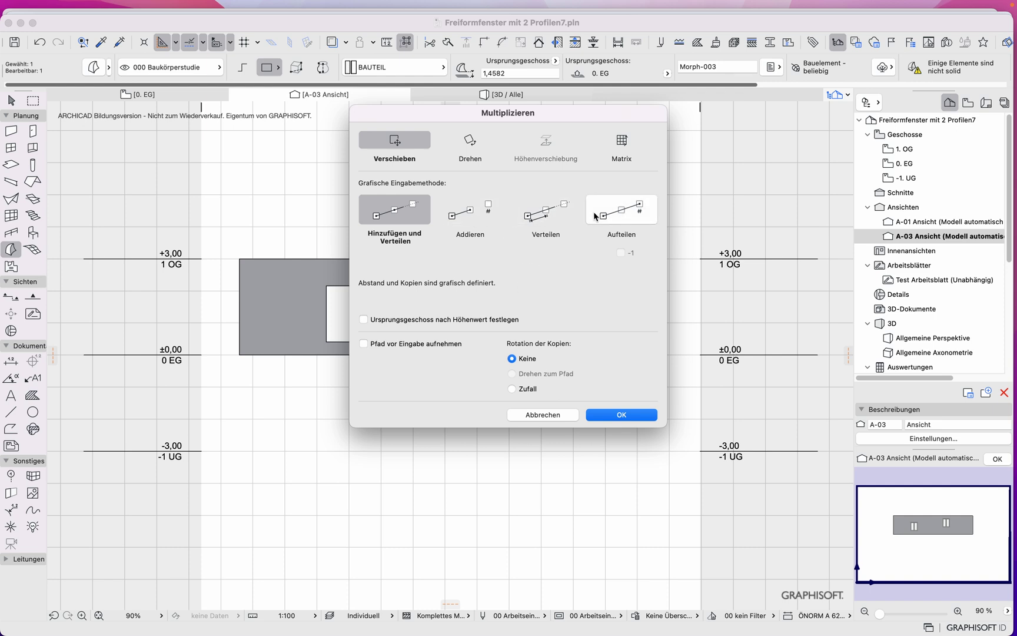
left_click(618, 418)
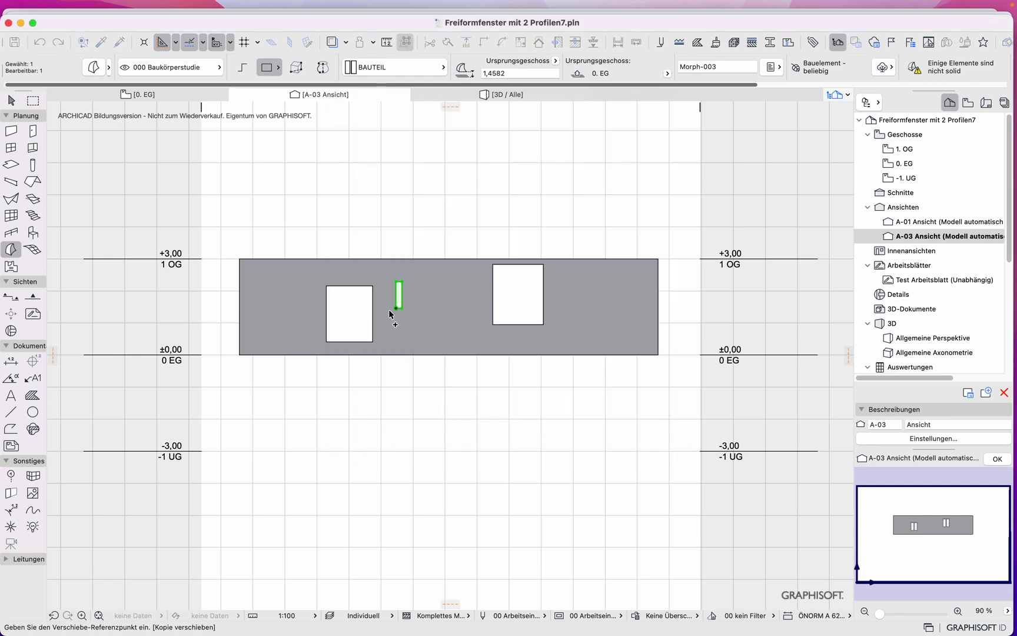
key("Escape")
Step: Multiply the slot into a row of six evenly spaced narrow bars
key("super+u")
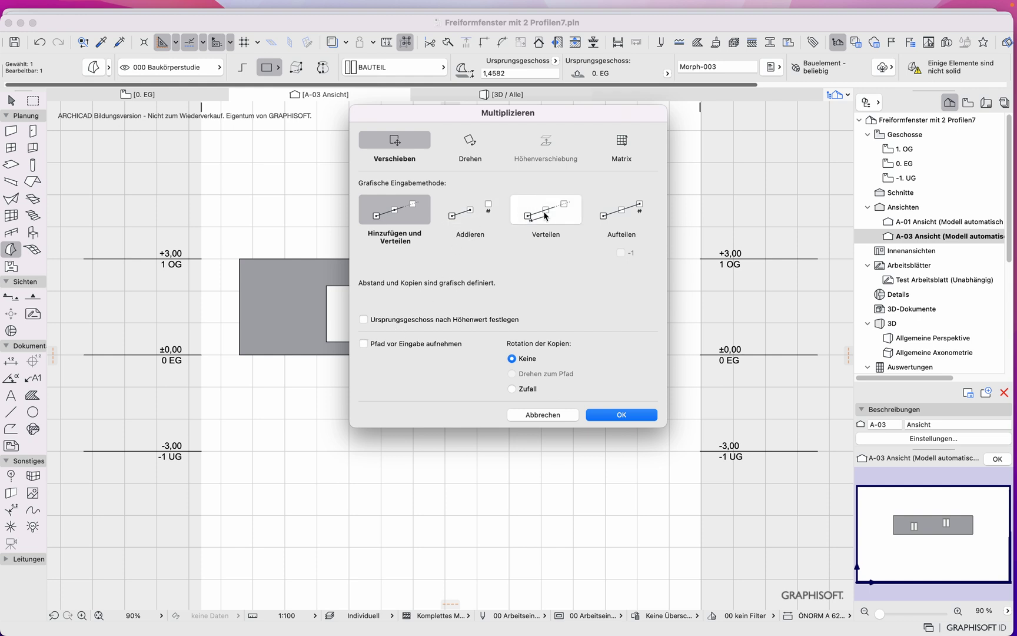
left_click(464, 213)
left_click(527, 283)
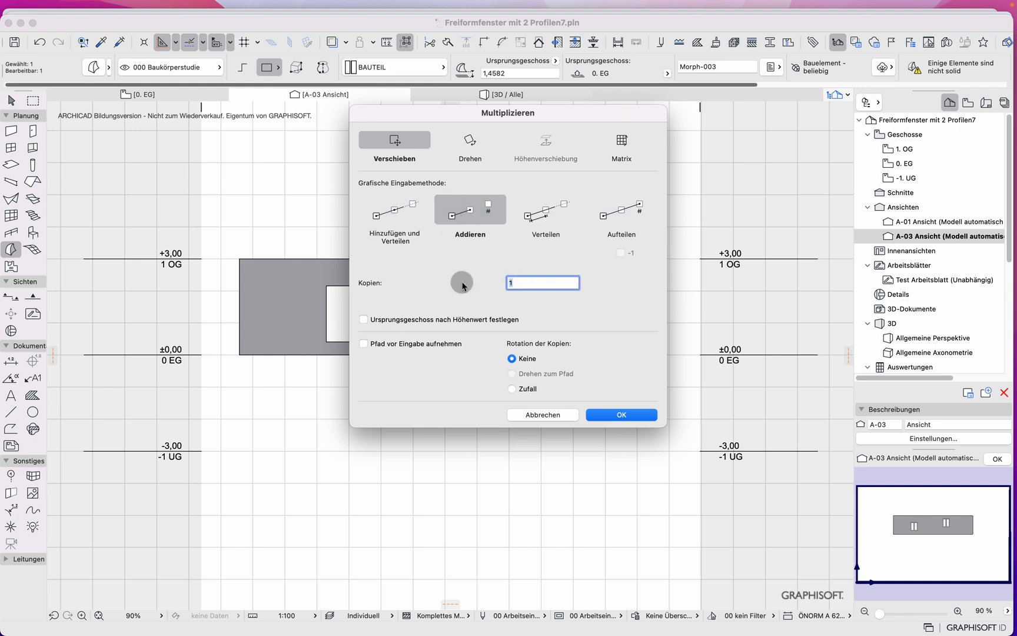
type("1")
key("Return")
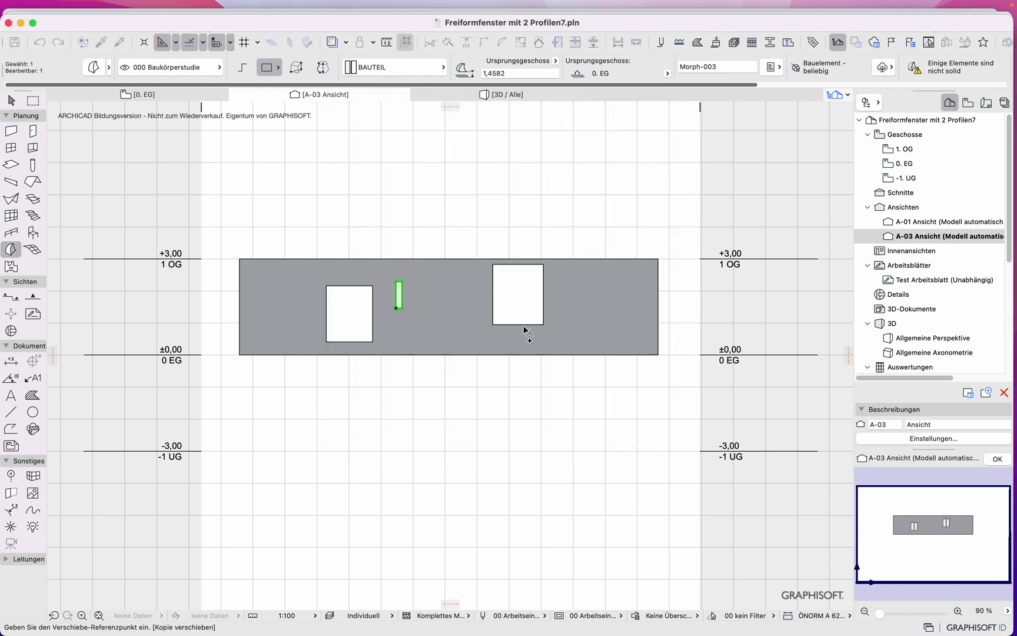
left_click(396, 308)
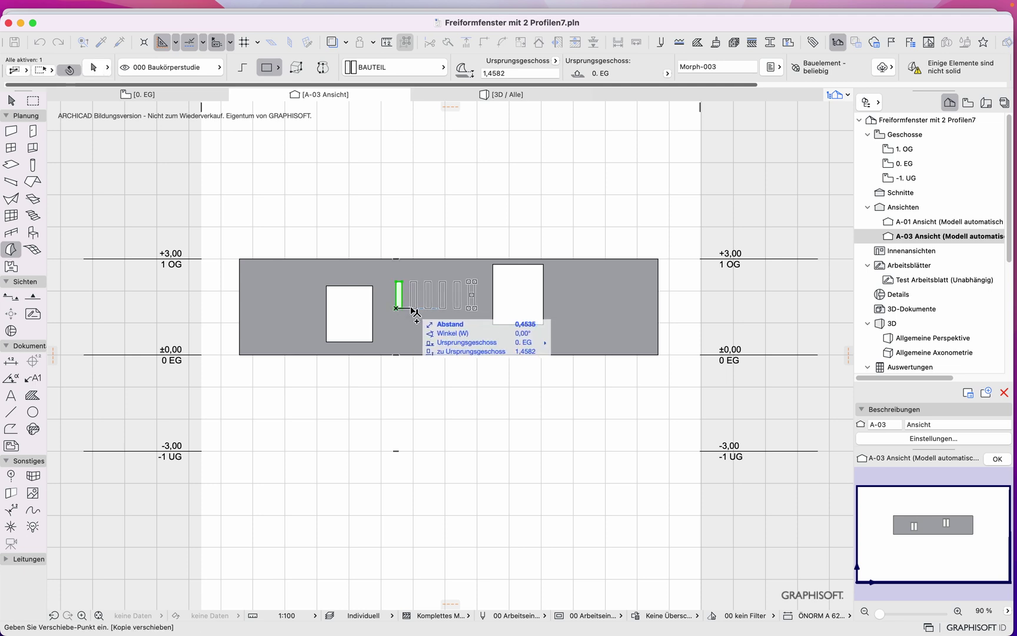
left_click(411, 308)
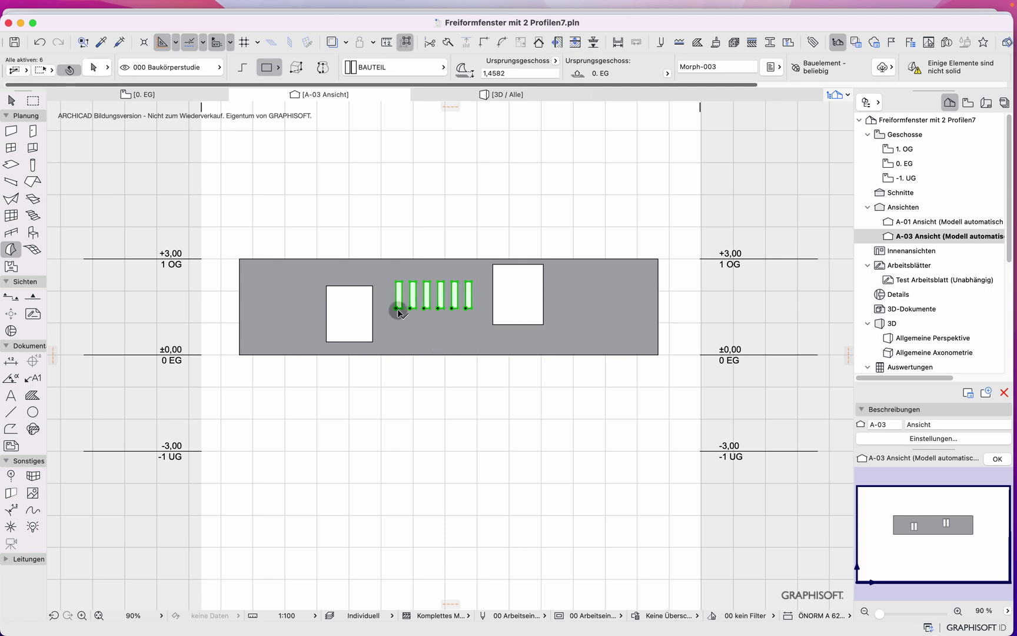
key("super+alt+d")
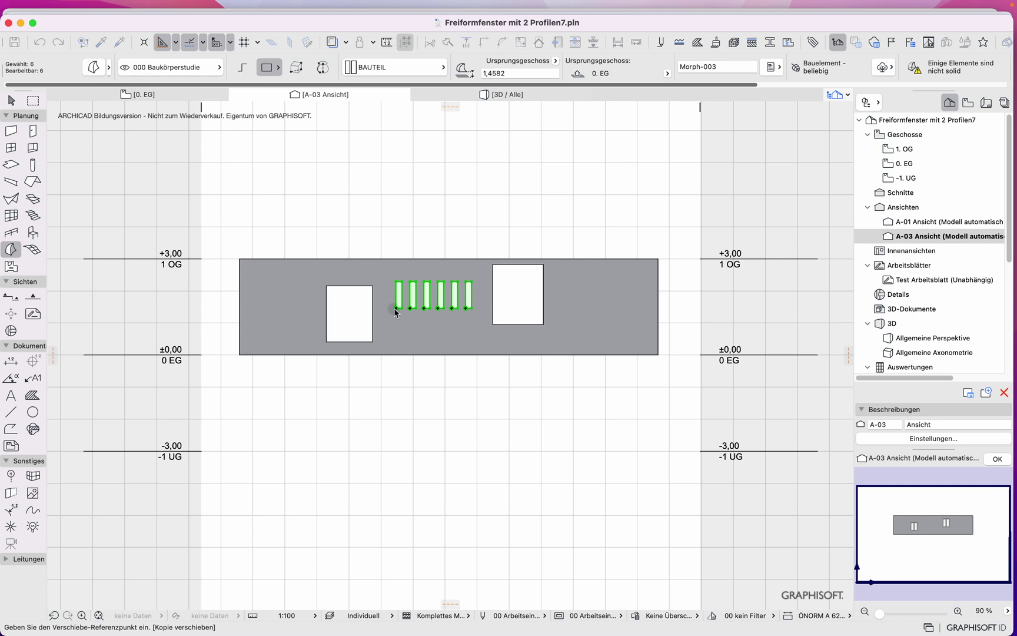
Step: Copy the row of six slots lower down, shifted slightly left to stagger it
left_click(396, 308)
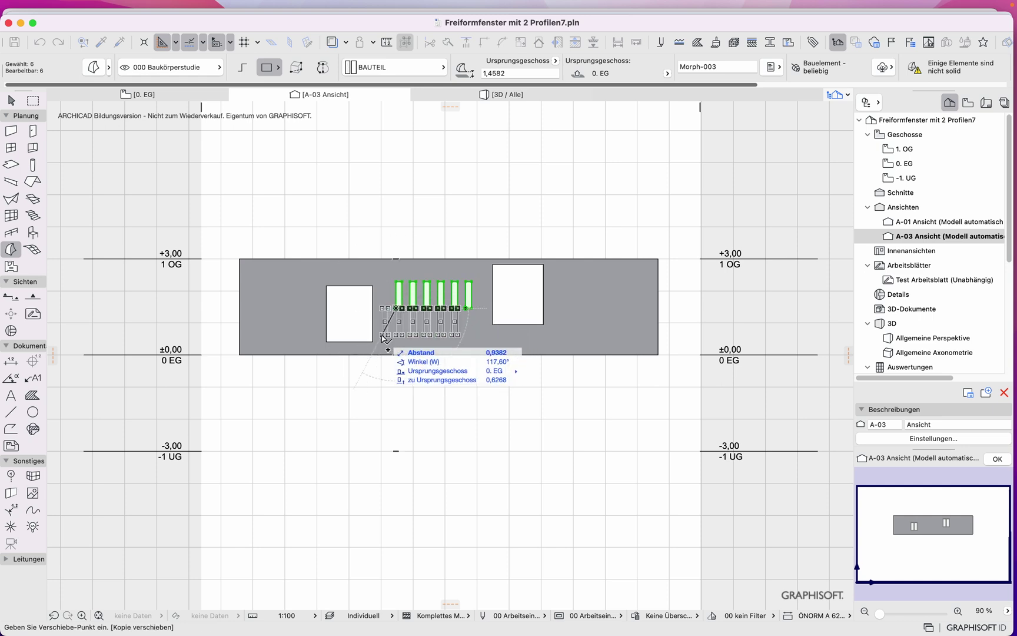
left_click(382, 336)
key("super+alt+d")
left_click(382, 335)
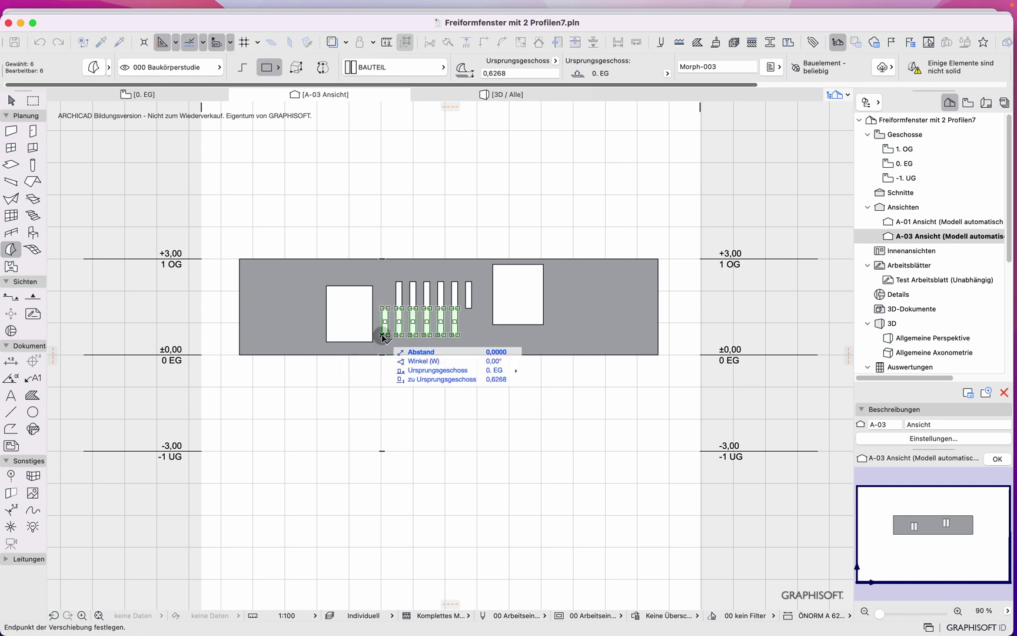
scroll(391, 340, "up", 10)
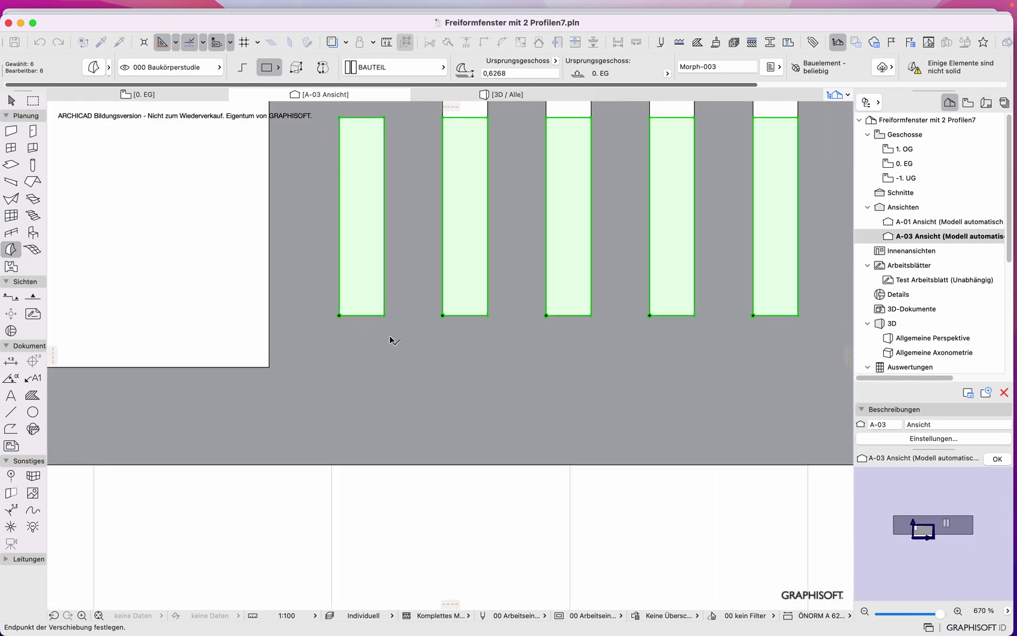
scroll(390, 341, "down", 2)
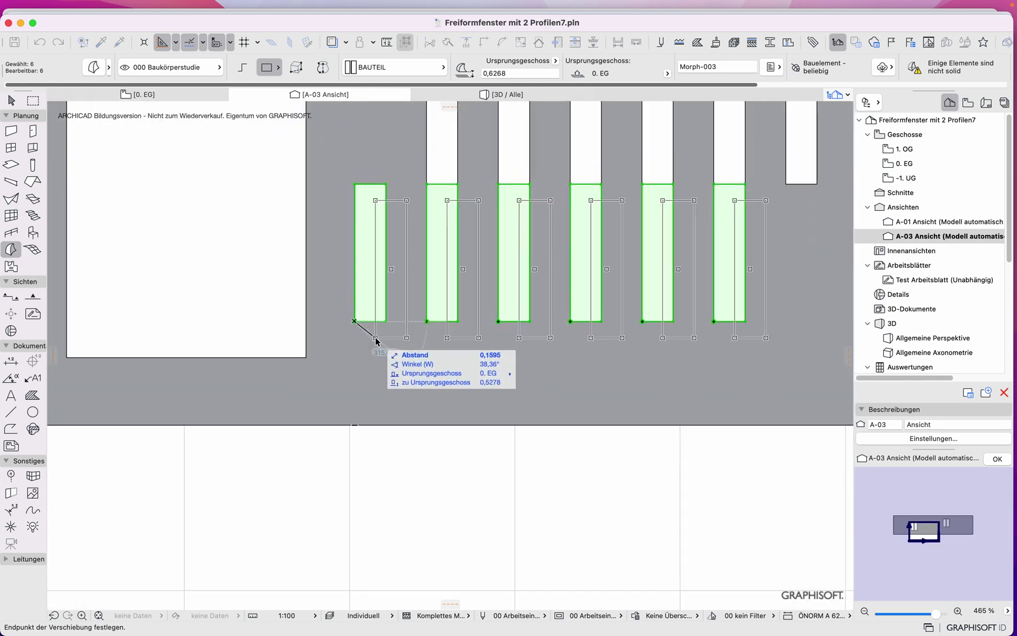
left_click(377, 341)
scroll(405, 363, "down", 6)
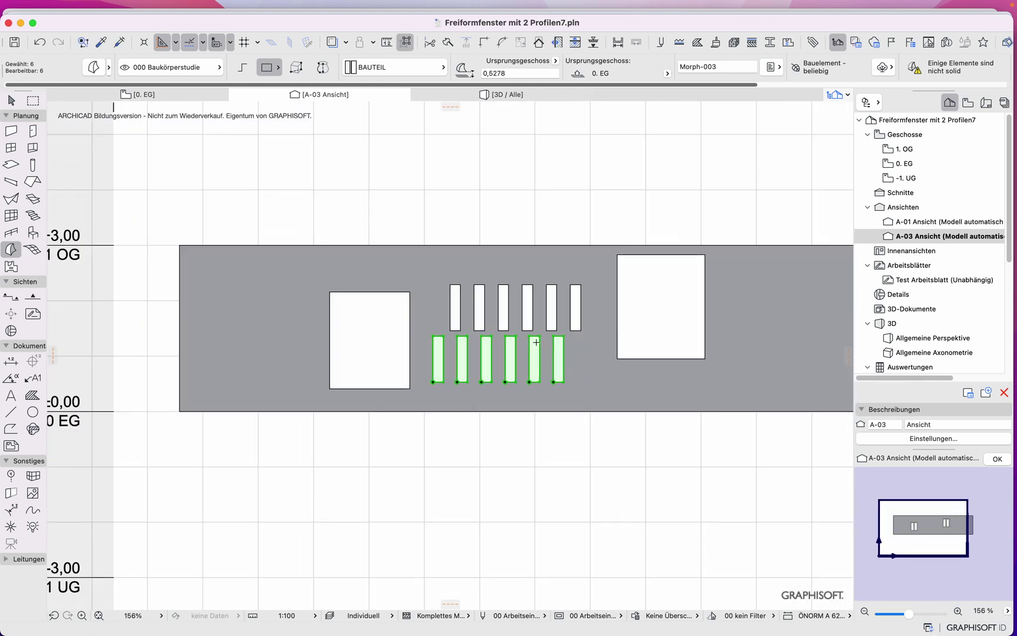
Step: Select both slot rows and copy them to the right of the right square opening
left_click(11, 101)
left_click_drag(418, 206, 588, 431)
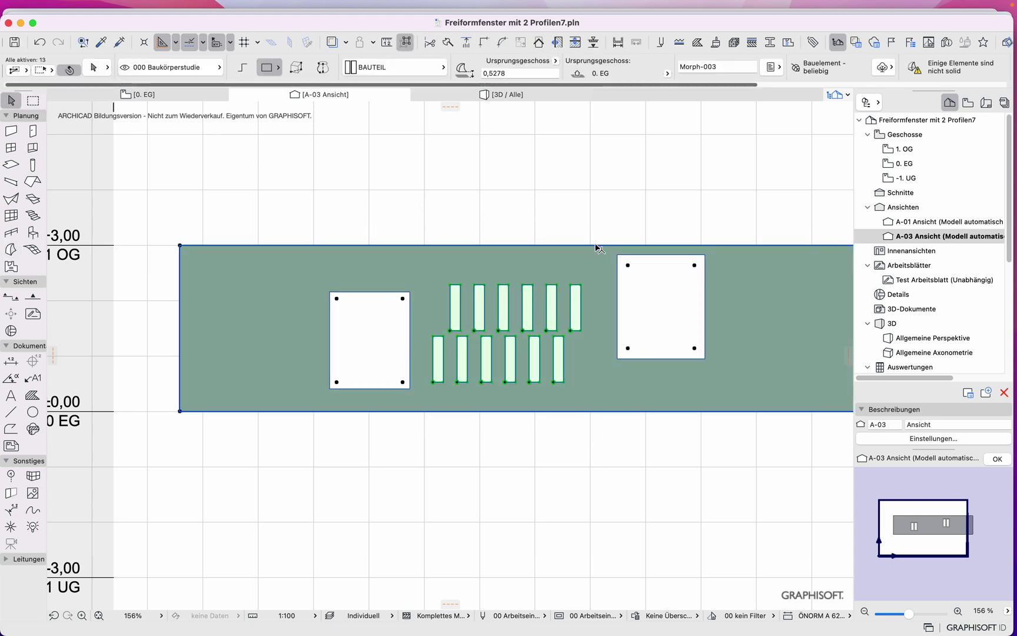
left_click_drag(601, 220, 552, 273)
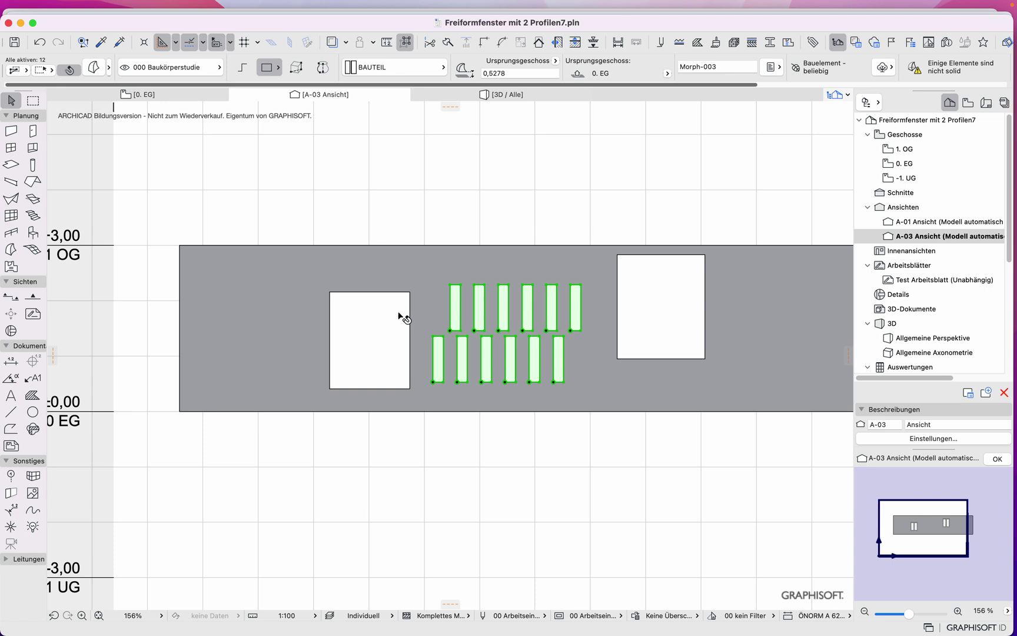
key("super+alt+d")
left_click(468, 356)
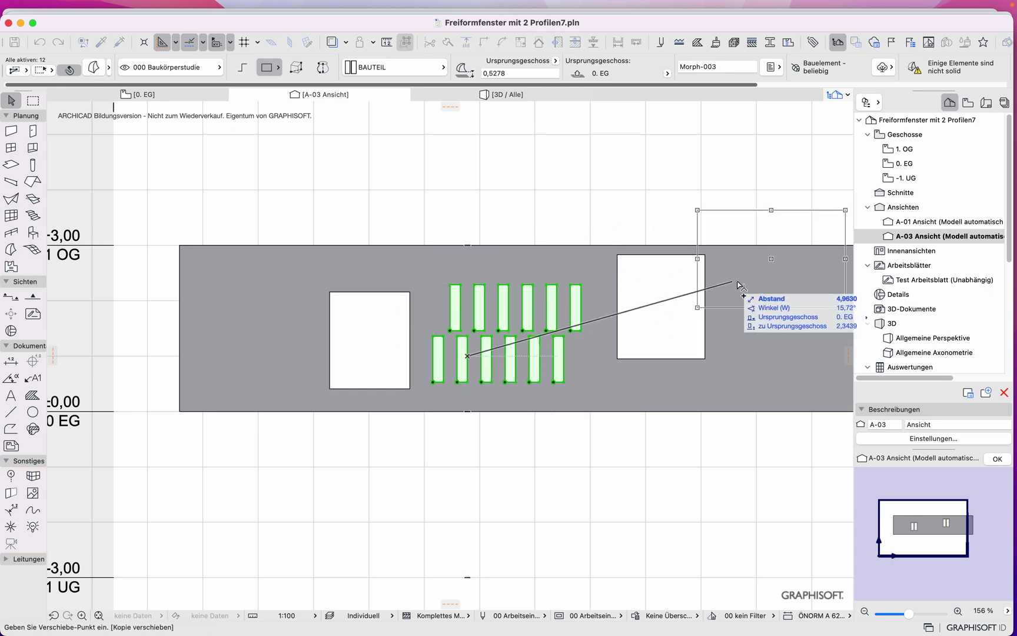
left_click(767, 329)
Step: Select the wall with all its openings, show it in 3D with F5, and orbit to a wider view
key("Escape")
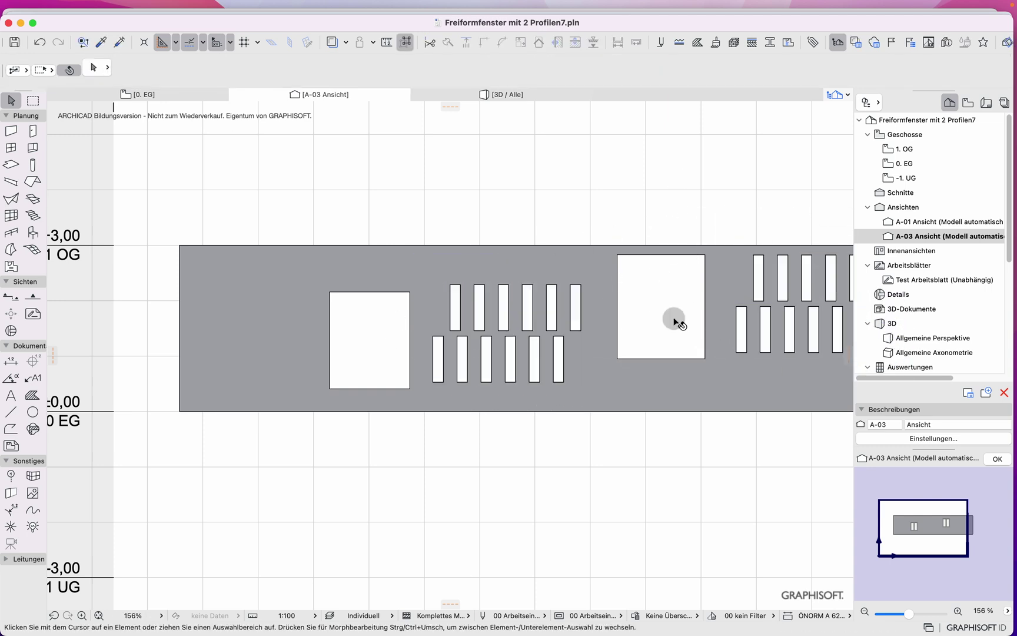
scroll(664, 384, "down", 3)
middle_click_drag(664, 384, 484, 399)
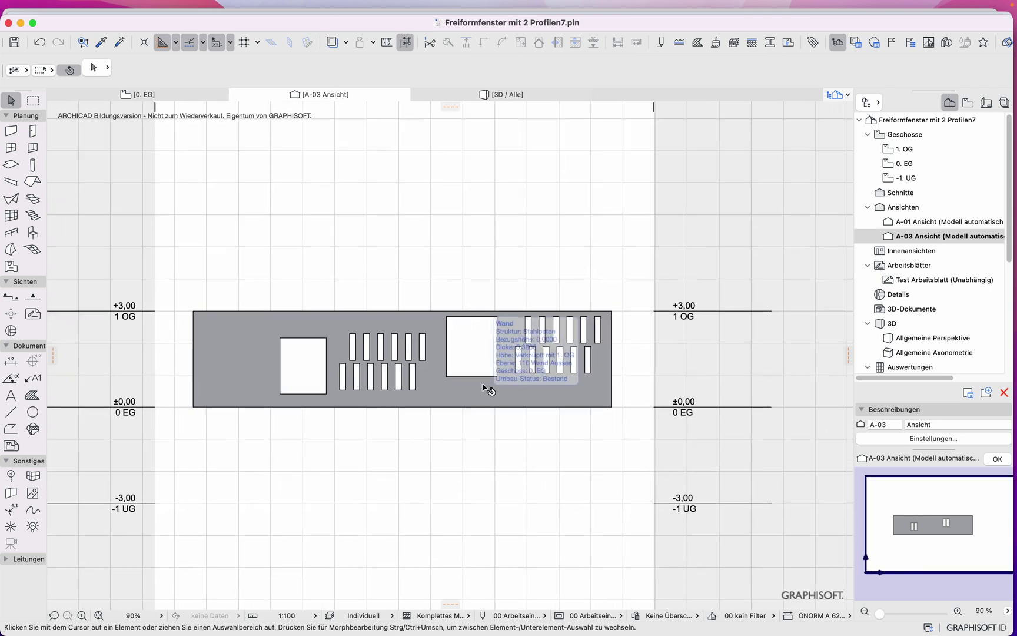
left_click_drag(171, 282, 617, 443)
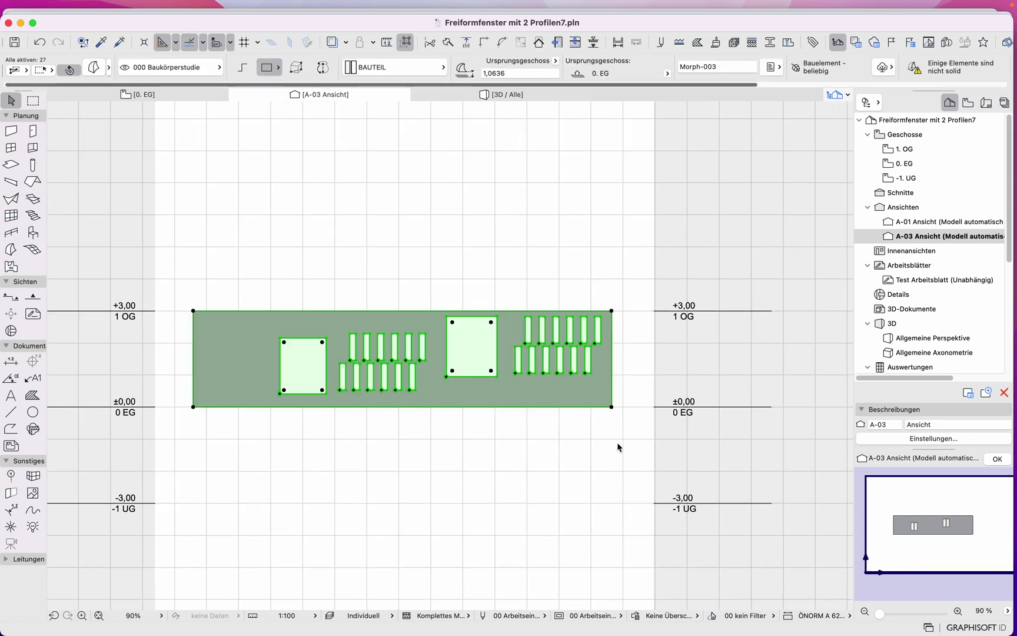
key("F5")
middle_click_drag(484, 347, 505, 377, "shift")
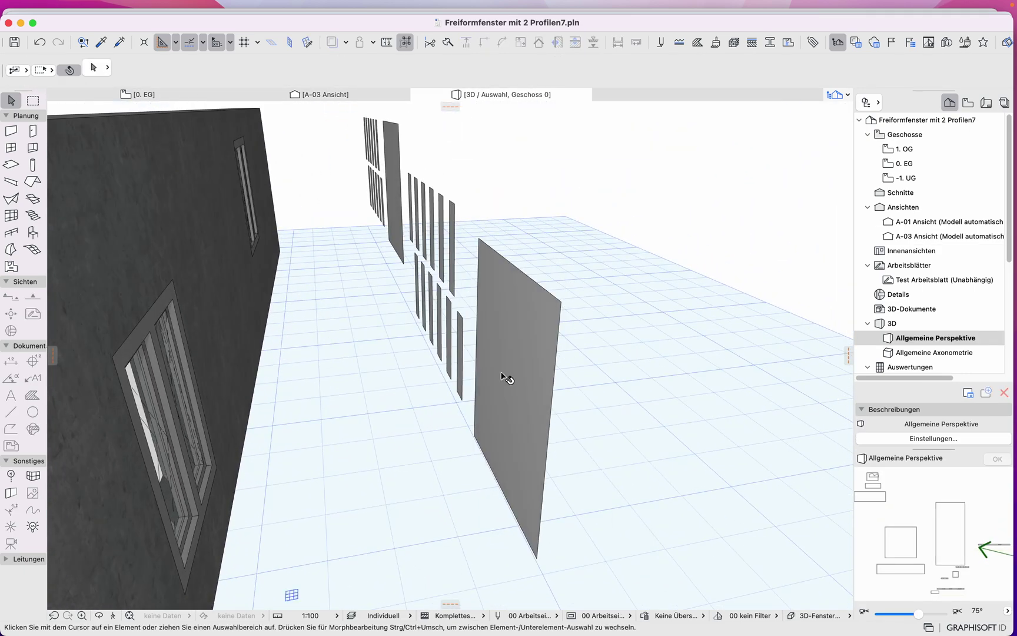
middle_click_drag(307, 229, 368, 226, "shift")
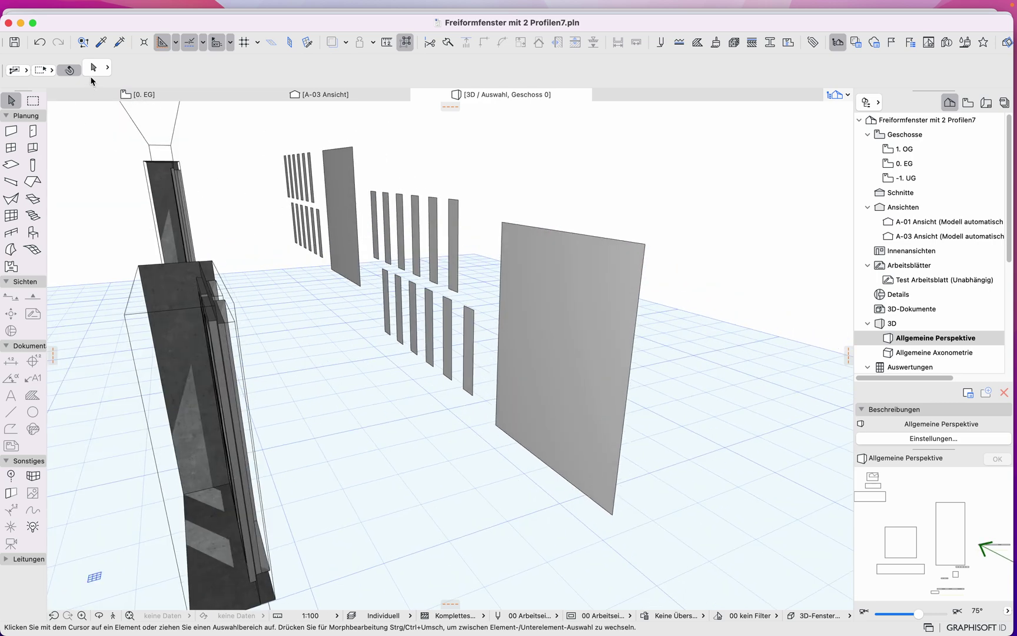
left_click_drag(88, 65, 117, 77)
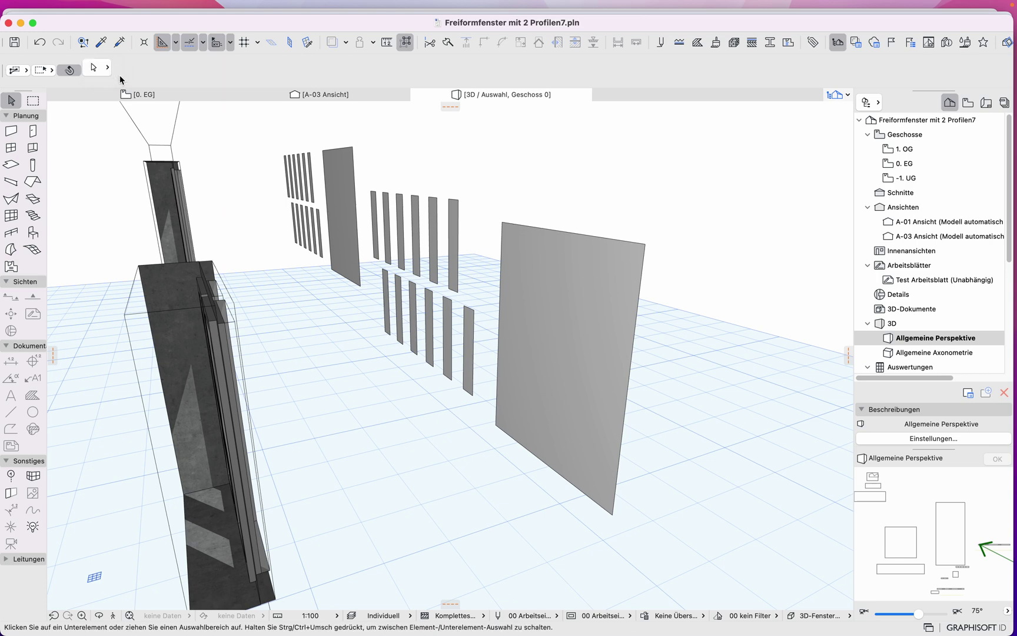
Step: Push/Pull the faces of the large panel and bar rows outward into thin solid blocks
left_click_drag(273, 137, 693, 557)
left_click_drag(569, 318, 542, 252)
left_click(541, 251)
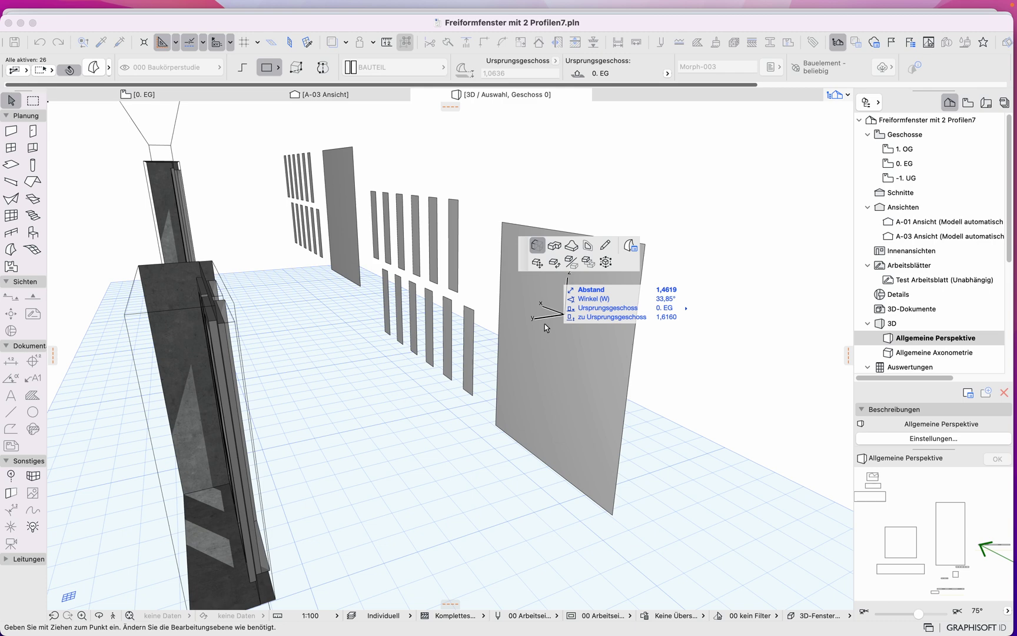
left_click(556, 320)
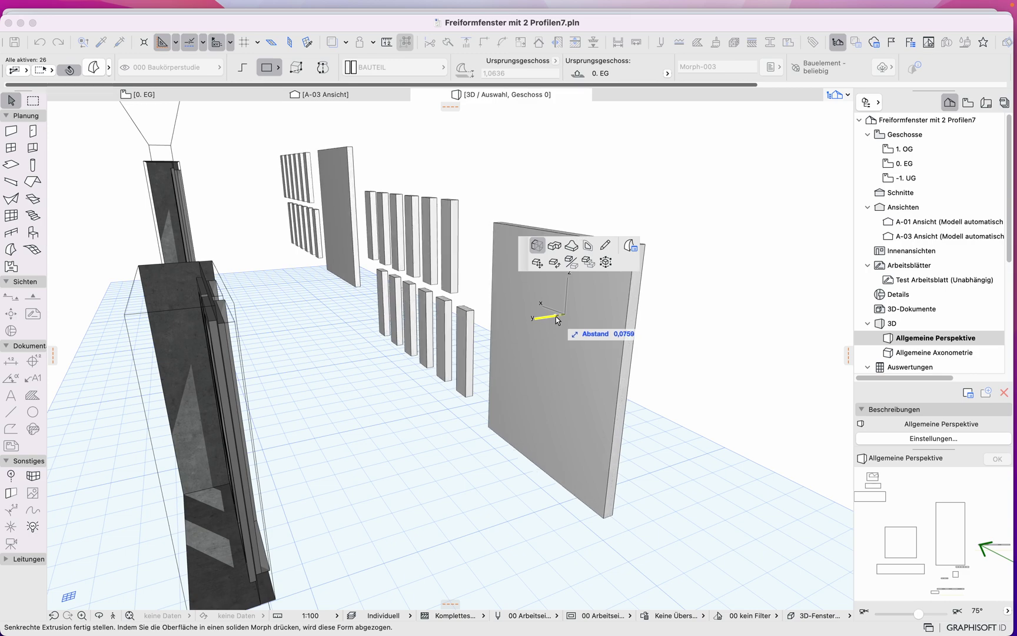
left_click(556, 320)
left_click(730, 380)
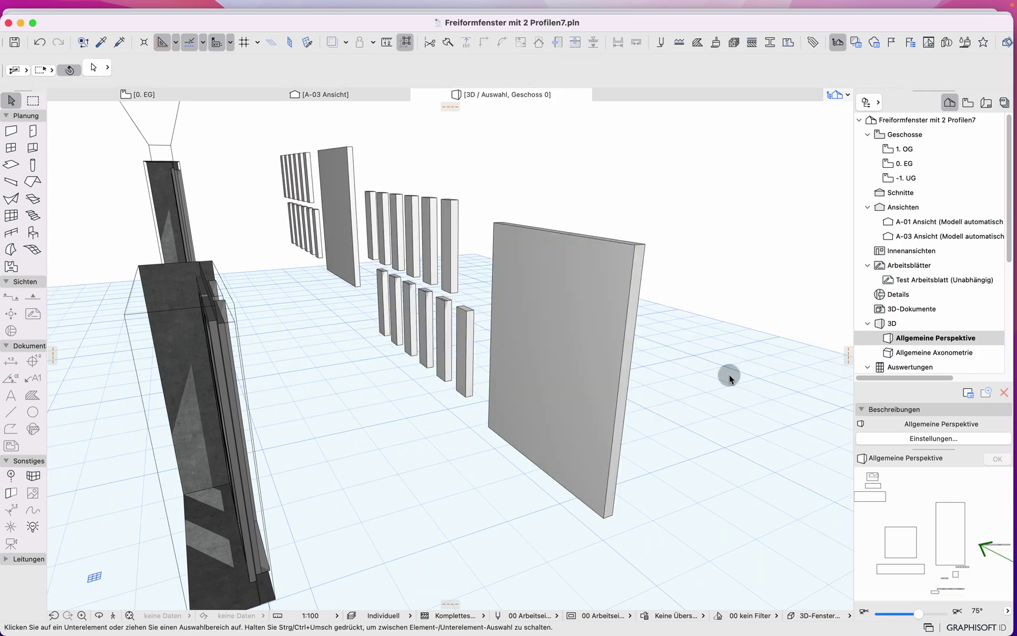
Step: Move all thickened panels from a panel corner to the wall's top corner
middle_click_drag(724, 381, 348, 218, "shift")
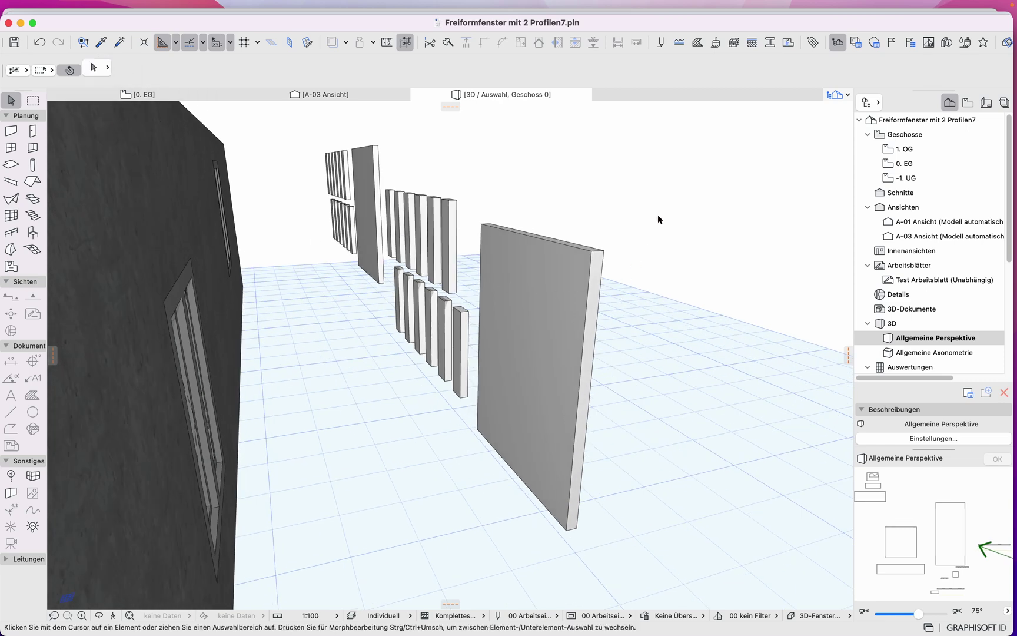
left_click_drag(641, 164, 322, 484)
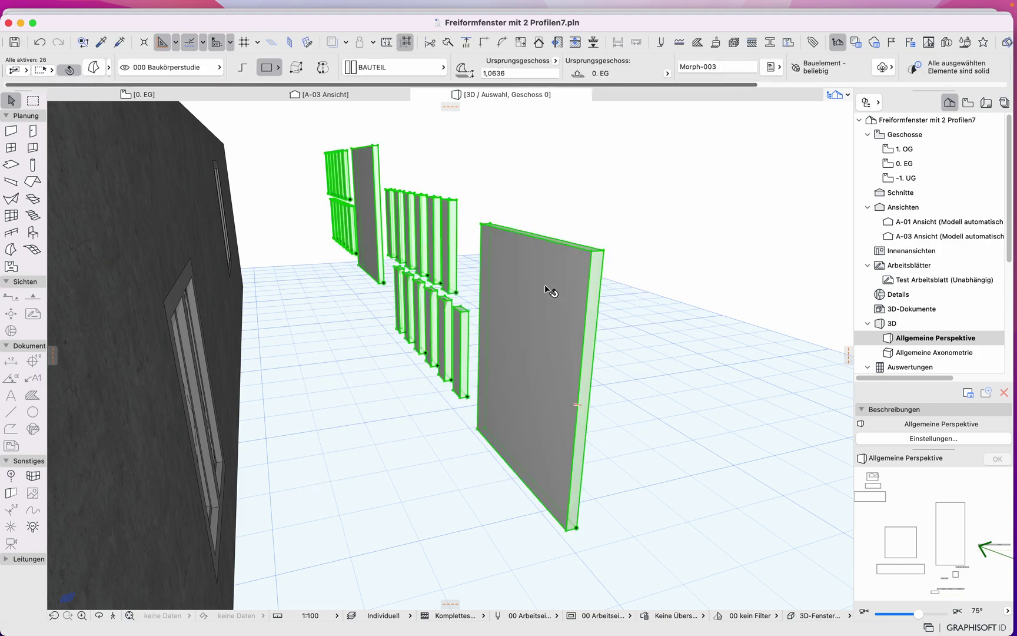
middle_click_drag(544, 284, 565, 386, "shift")
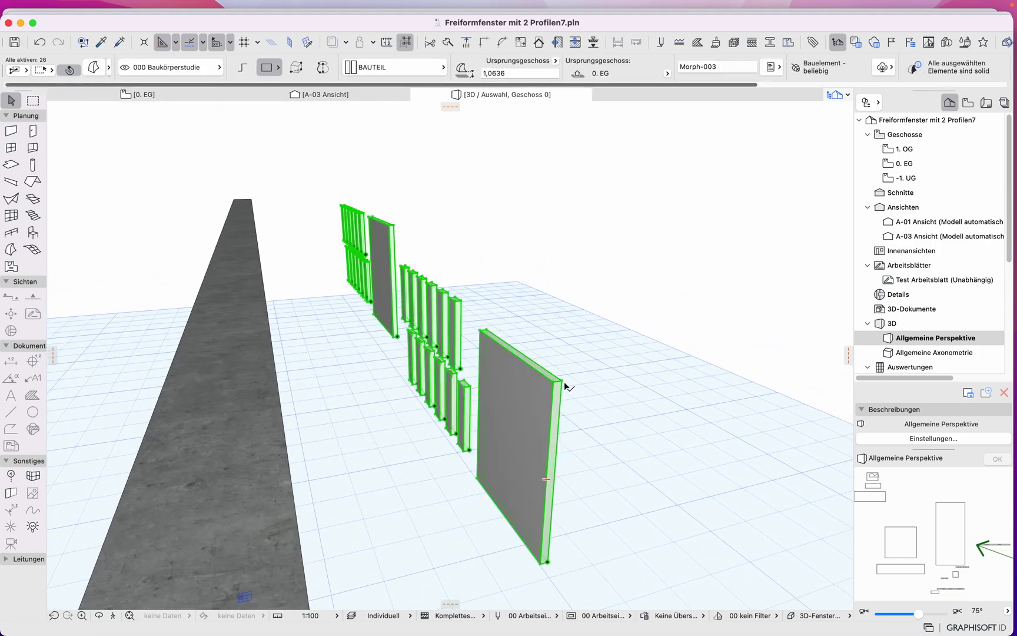
key("super+d")
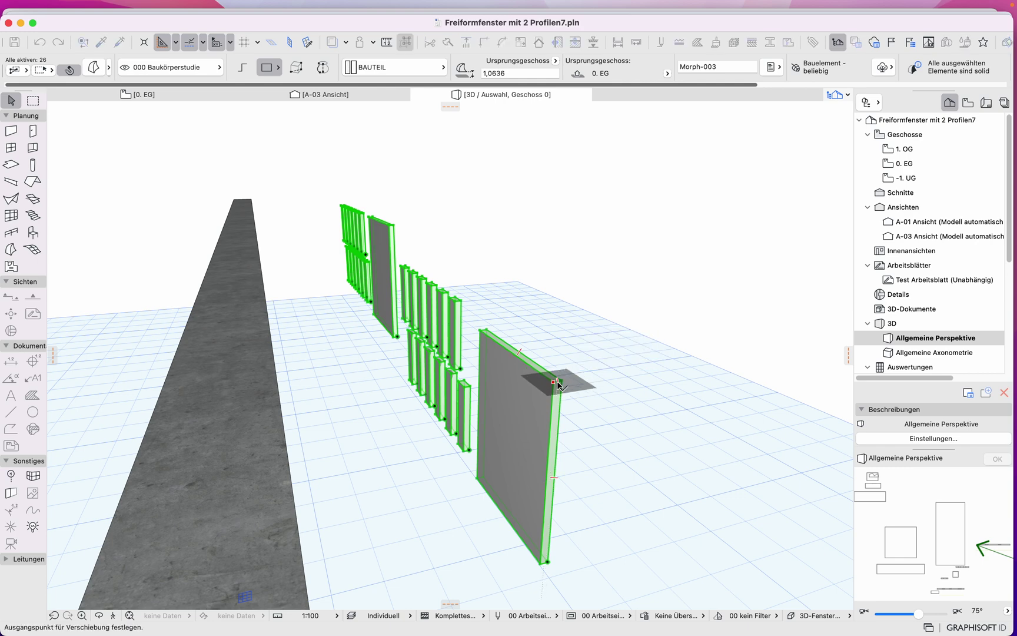
left_click(557, 382)
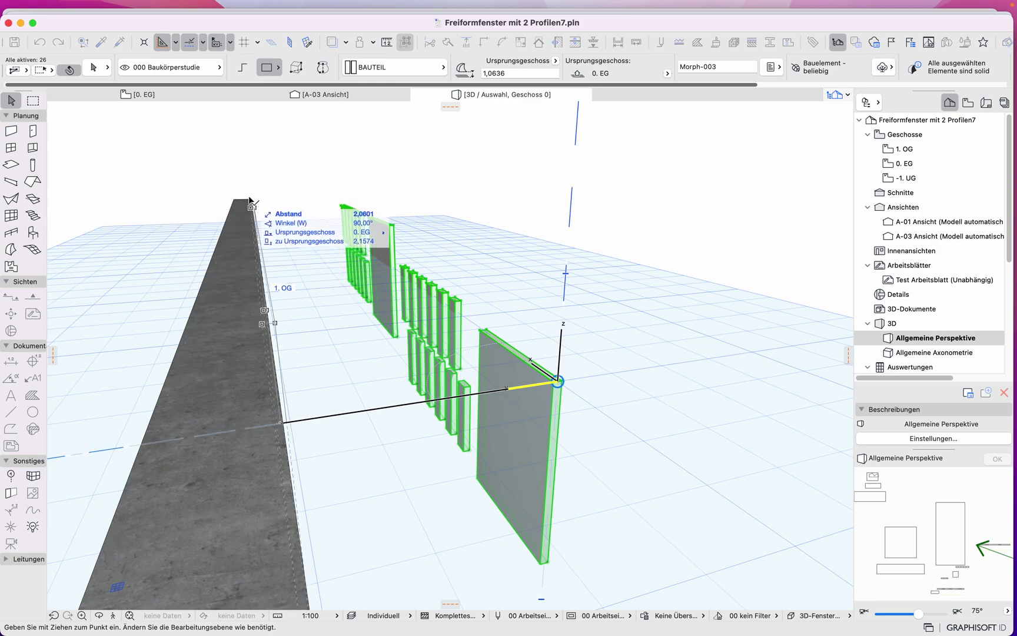
left_click(250, 201)
middle_click_drag(422, 309, 155, 287, "shift")
left_click(520, 387)
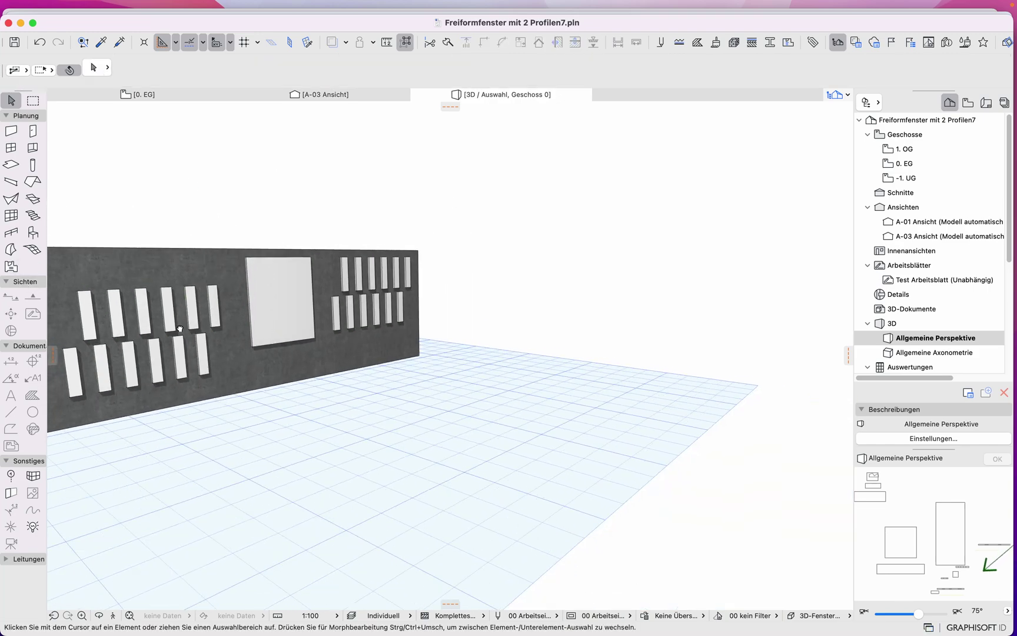
left_click(10, 250)
key("super+a")
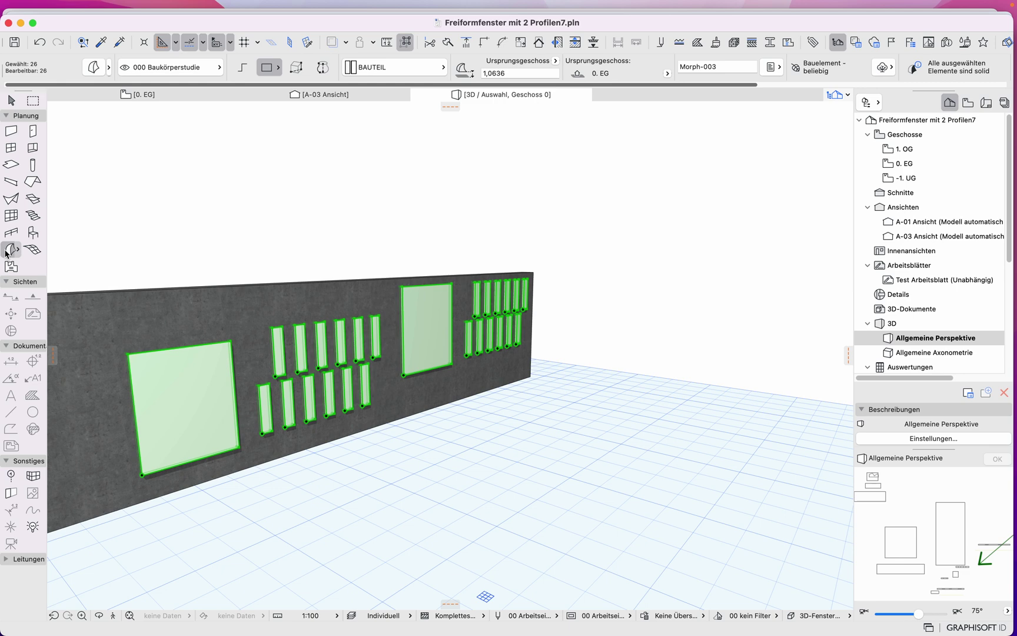
double_click(6, 253)
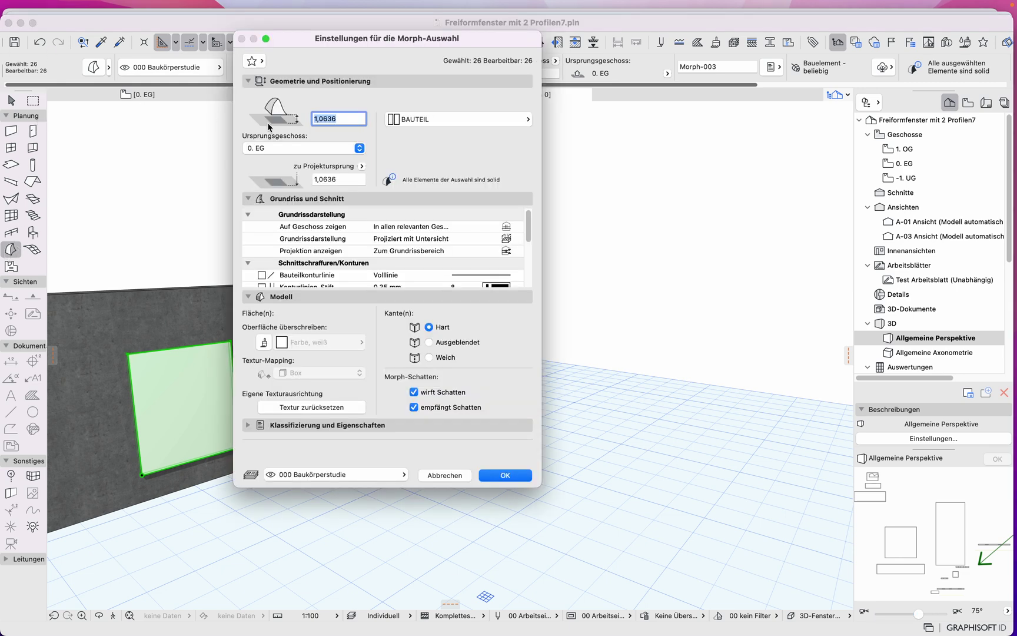
left_click(326, 475)
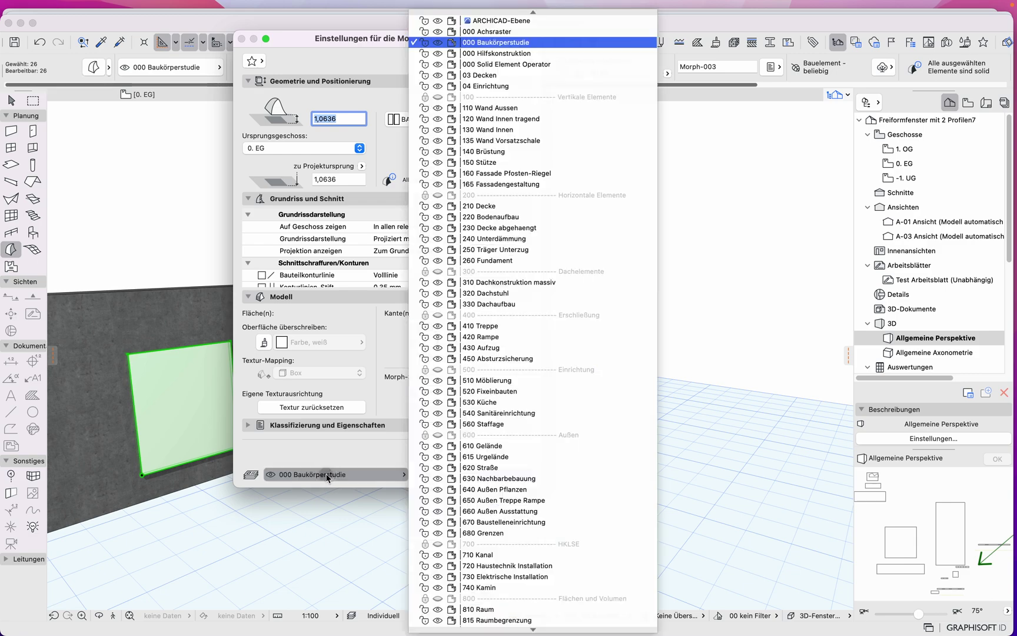
scroll(527, 469, "down", 5)
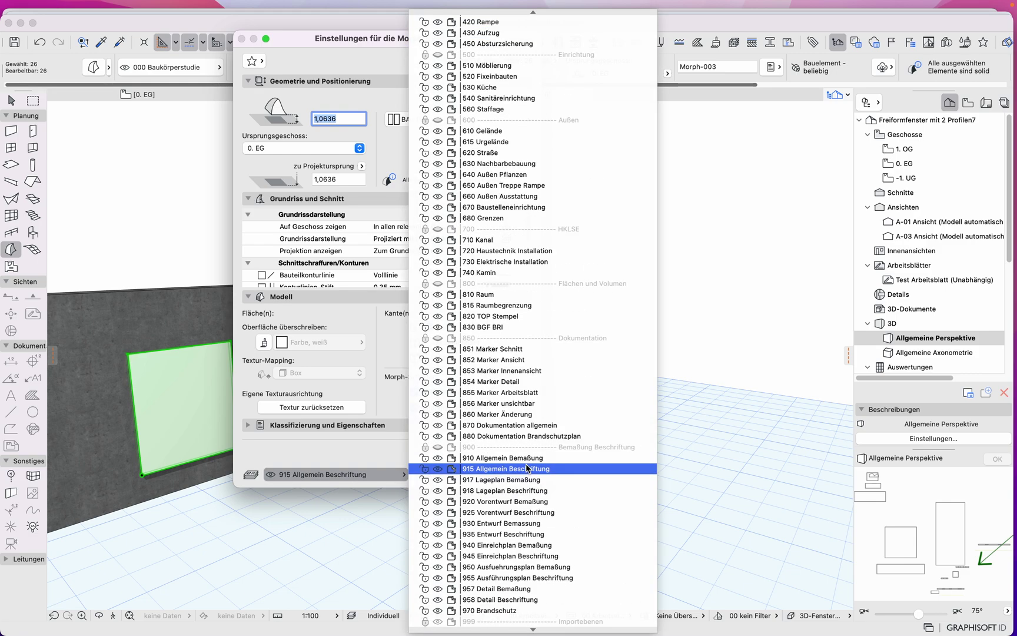
scroll(527, 321, "up", 10)
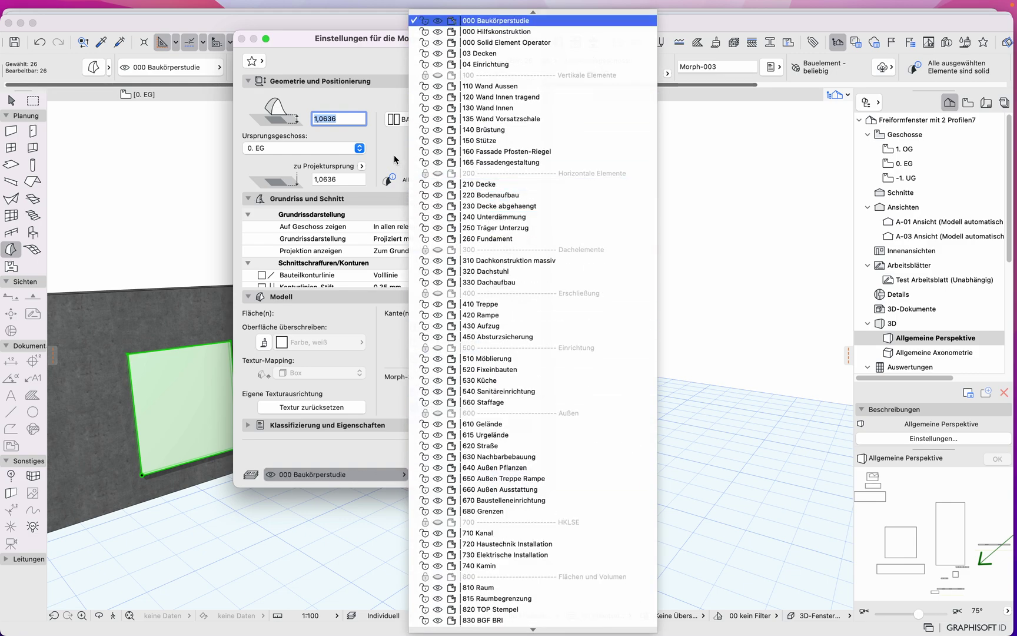
left_click(395, 159)
left_click(463, 475)
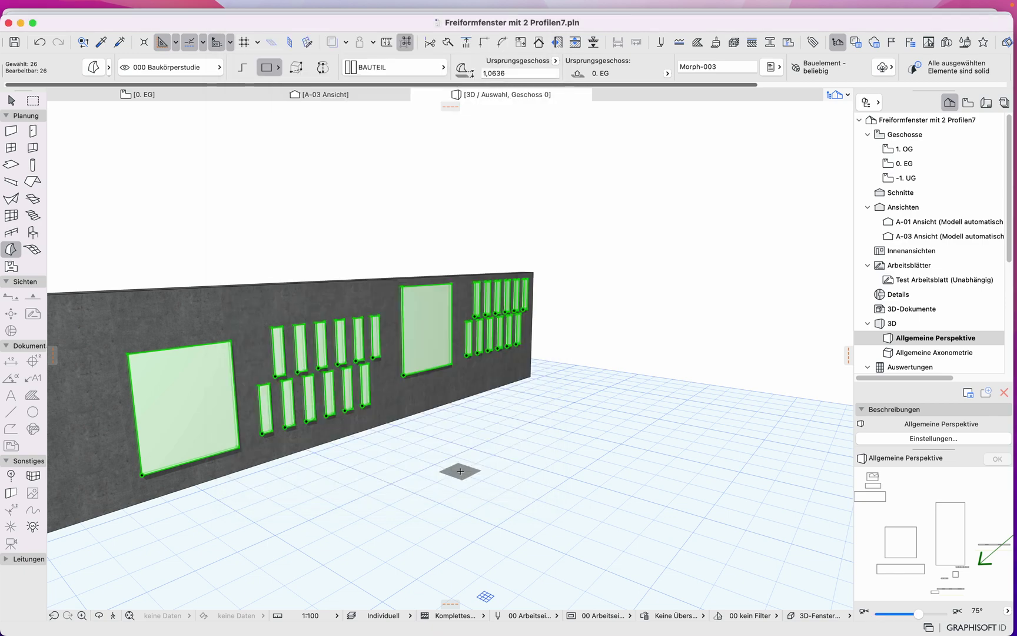
key("super+l")
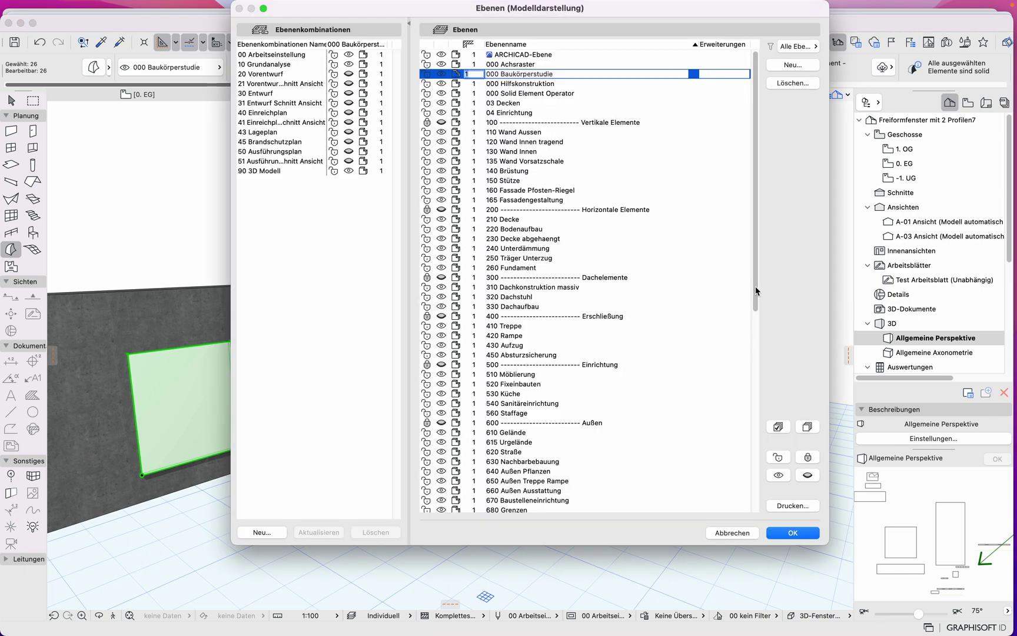
Step: Add a new layer named 'Away with it' in Layer Settings
left_click_drag(757, 290, 765, 515)
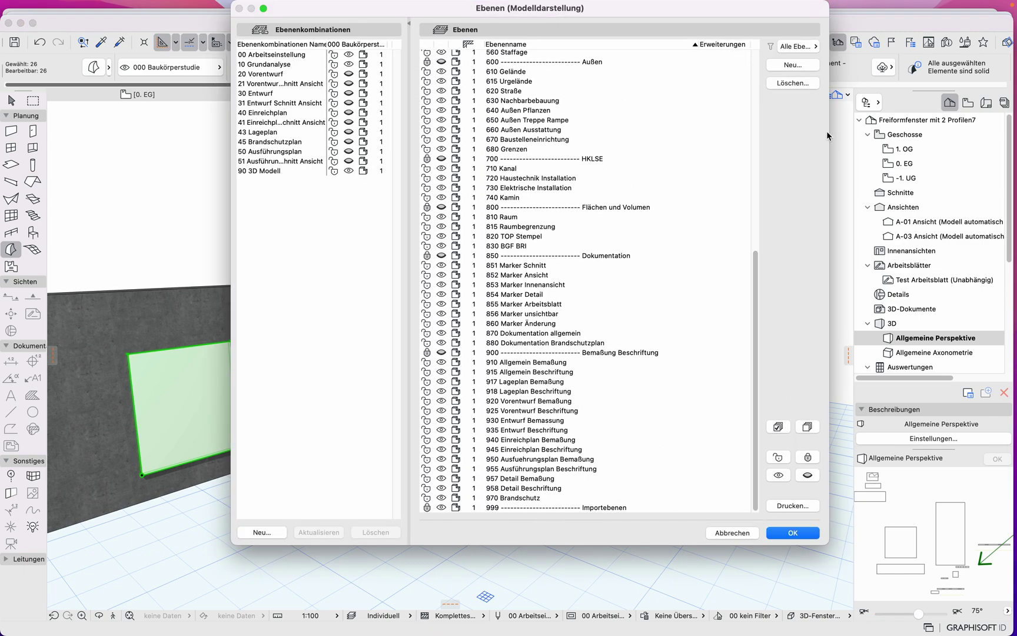
left_click(793, 65)
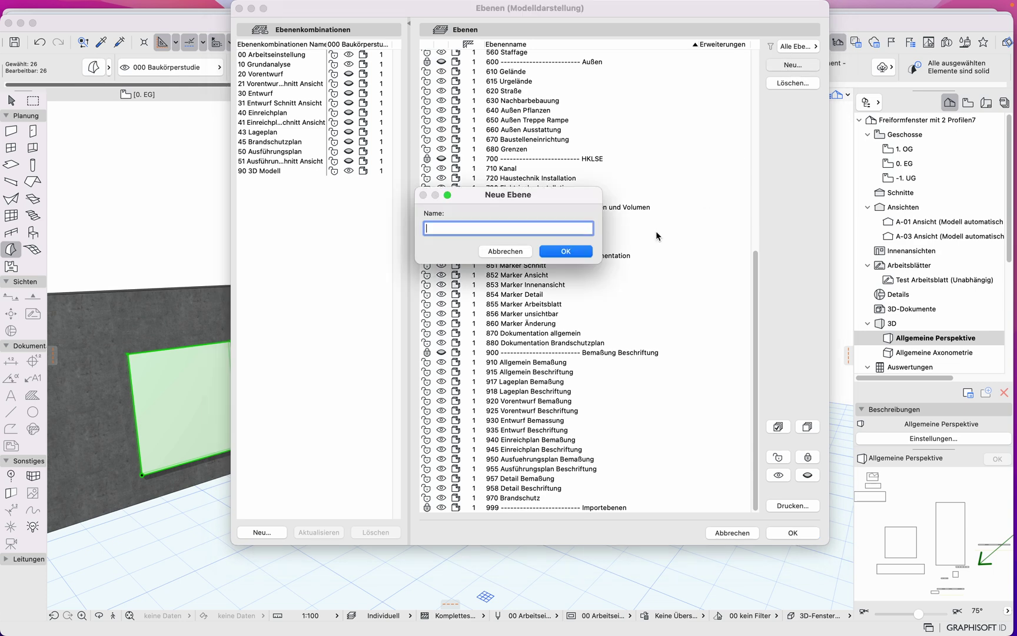
left_click(567, 252)
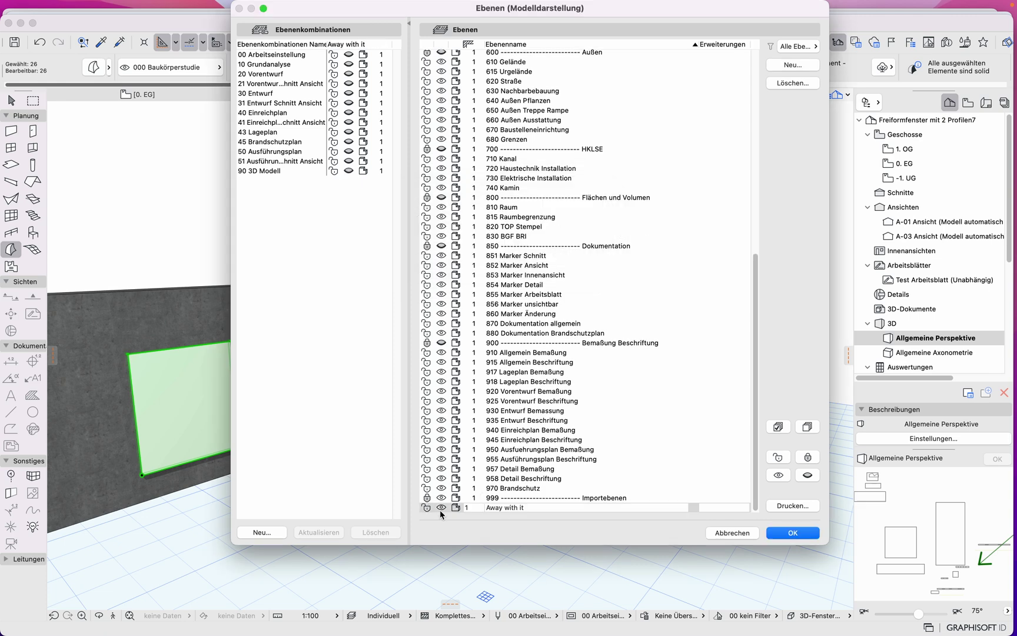
left_click(773, 537)
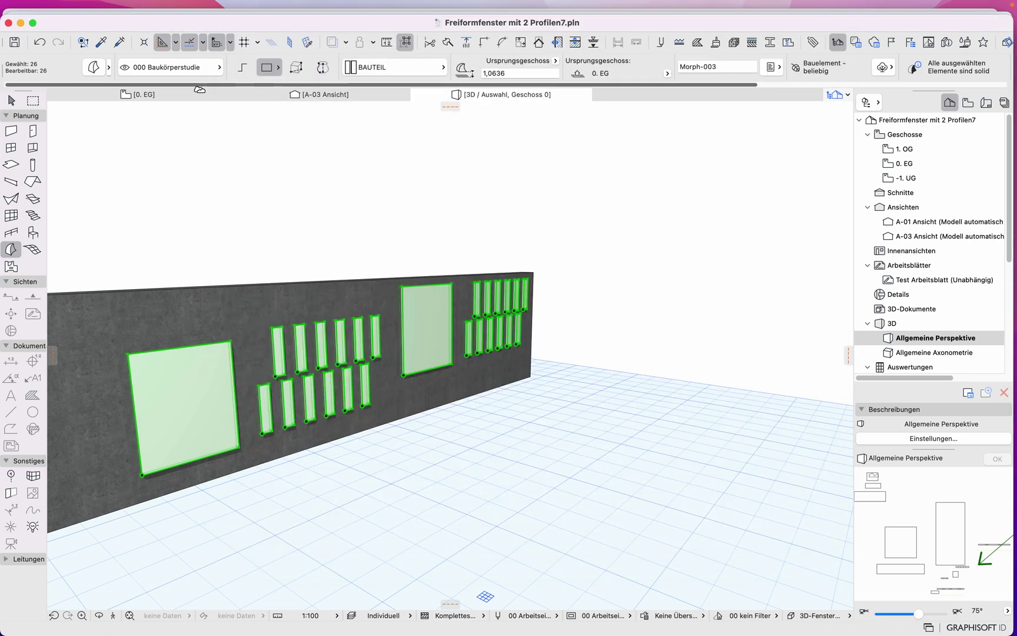
Step: Assign the 26 selected morph panels to the 'Away with it' layer via the Info Box
left_click(170, 67)
scroll(352, 453, "down", 10)
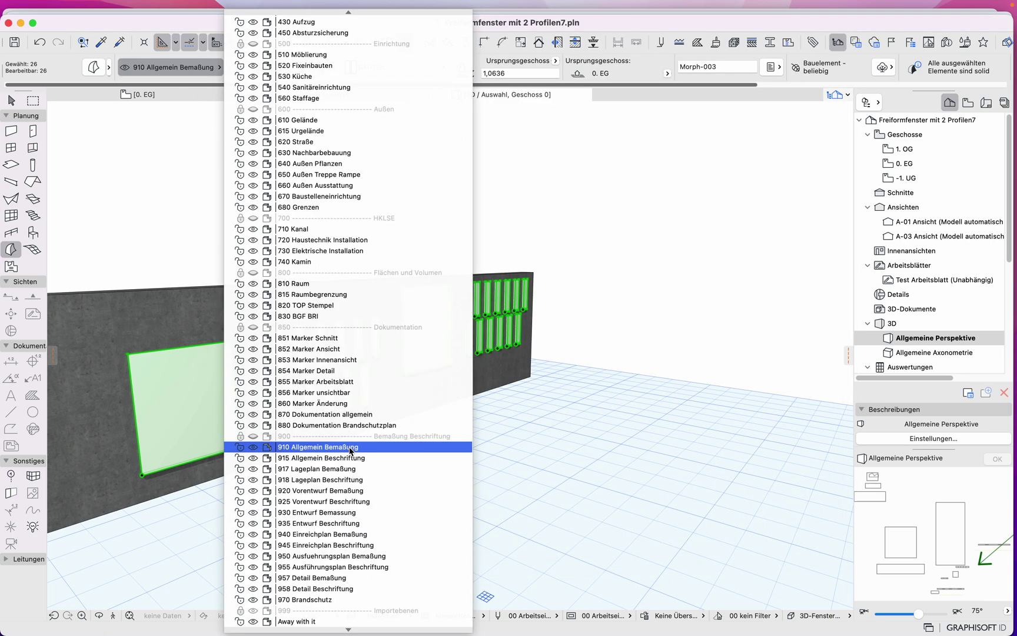
left_click(296, 622)
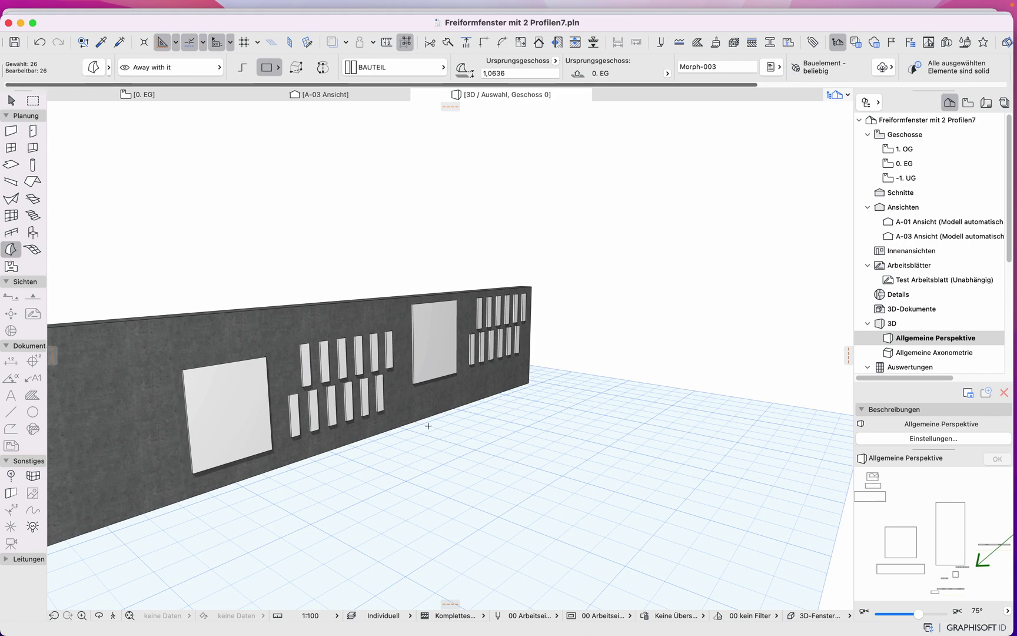
middle_click_drag(428, 426, 494, 432, "shift")
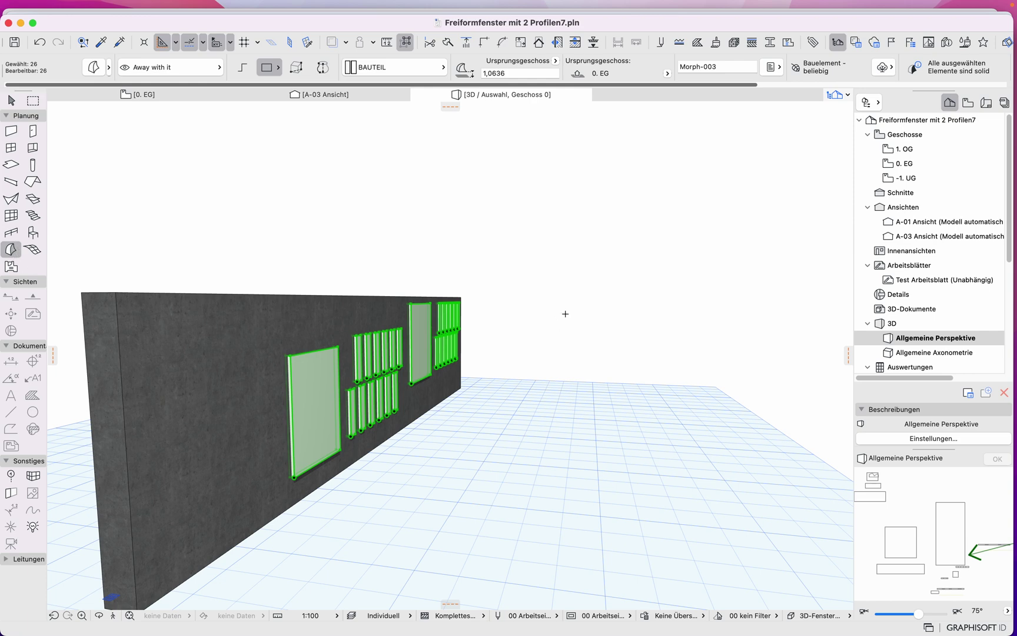
mouse_move(265, 4)
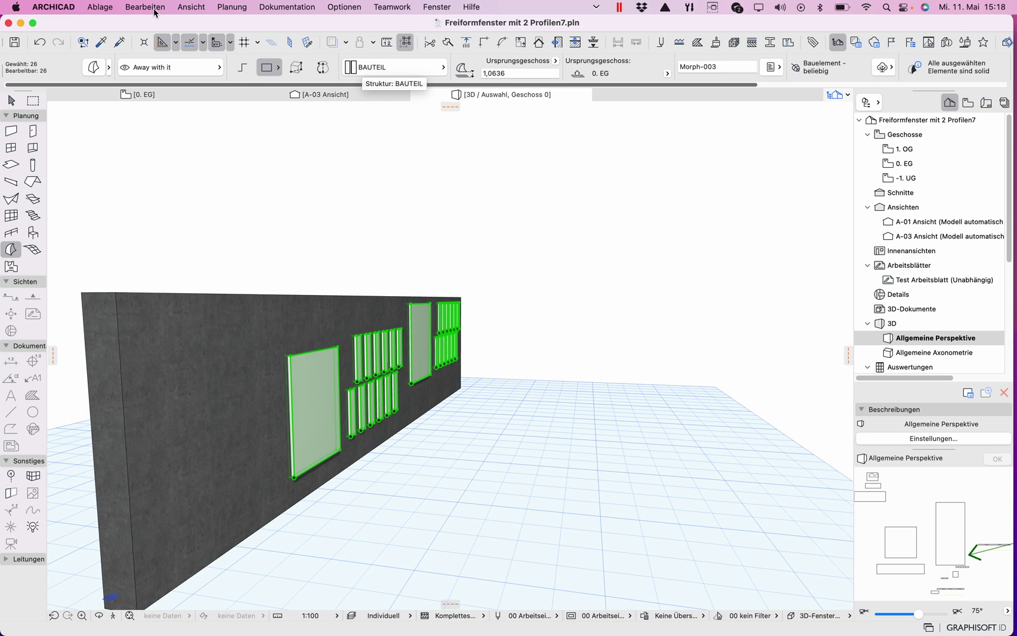
left_click(232, 7)
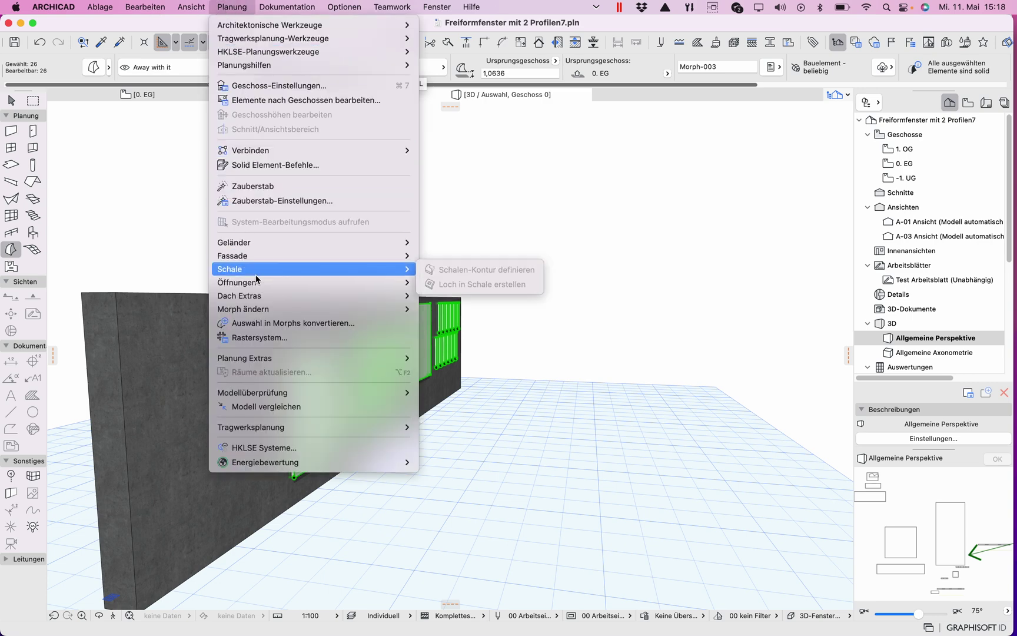
left_click(297, 167)
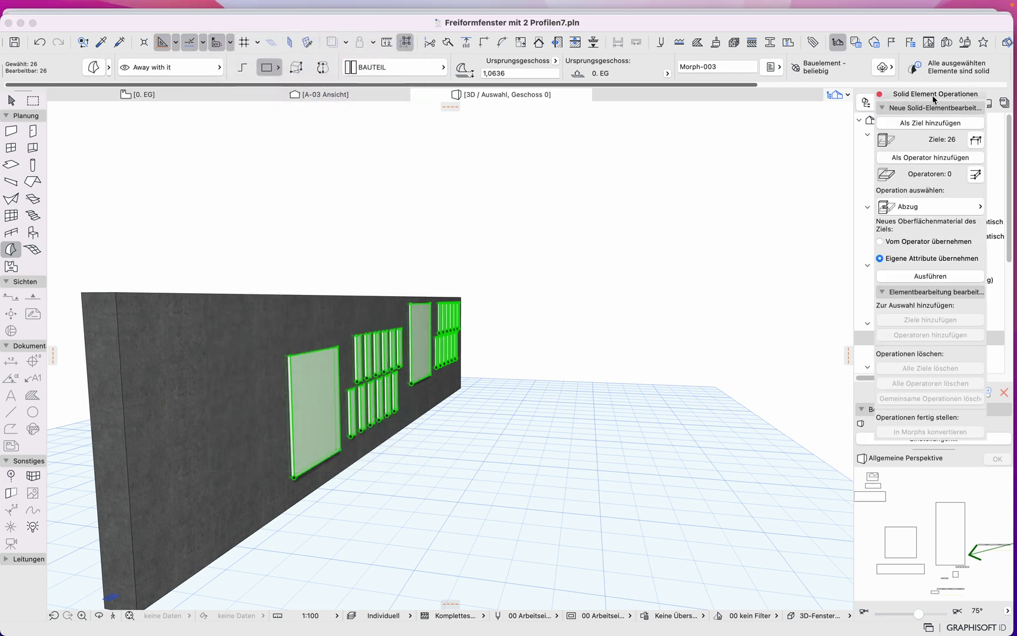
left_click_drag(936, 96, 781, 147)
key("Escape")
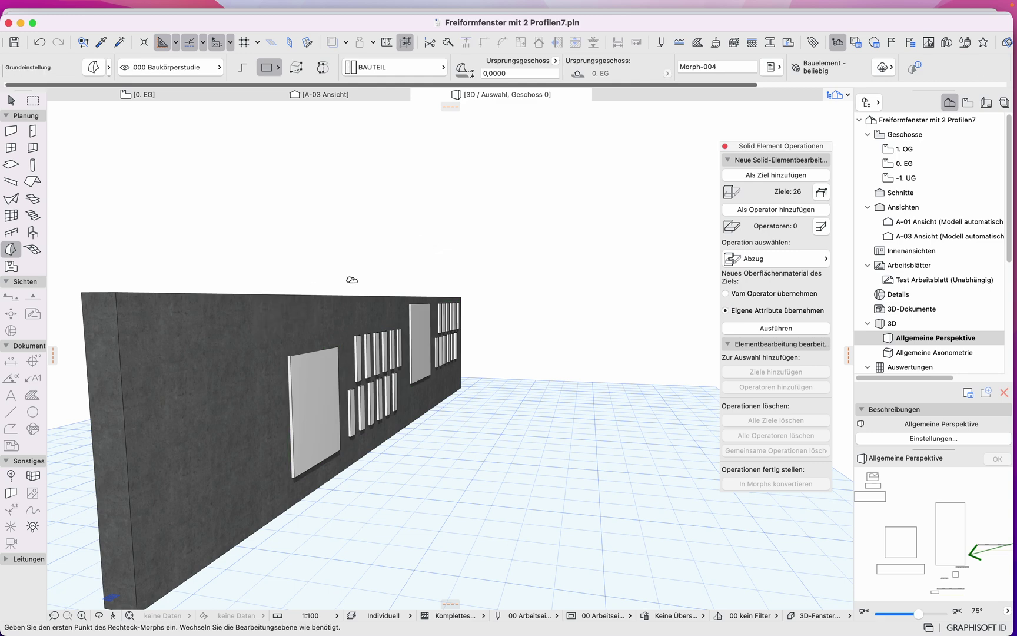
key("Escape")
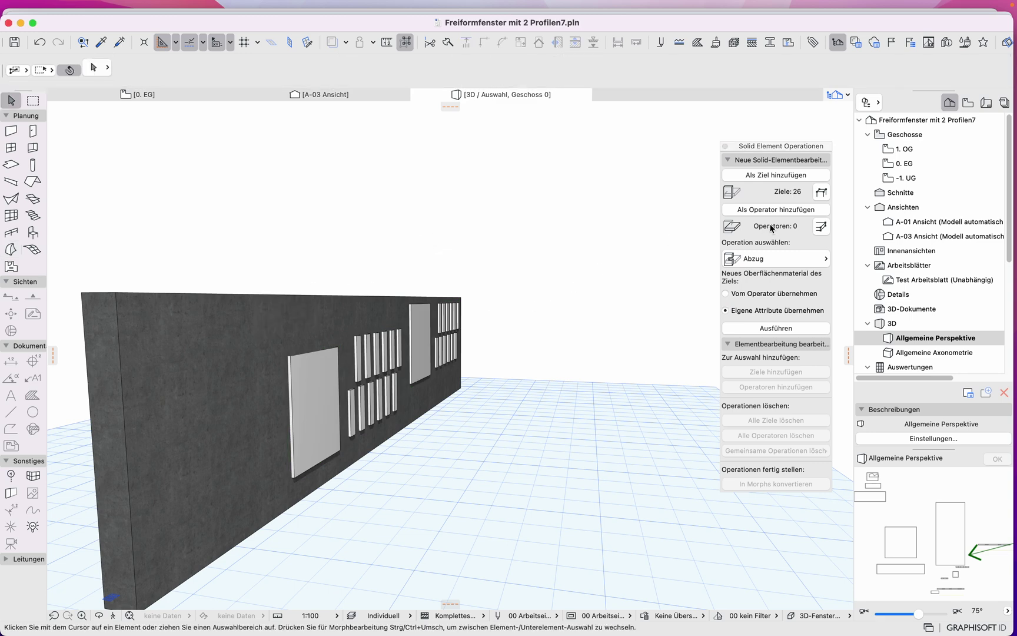
left_click(216, 327)
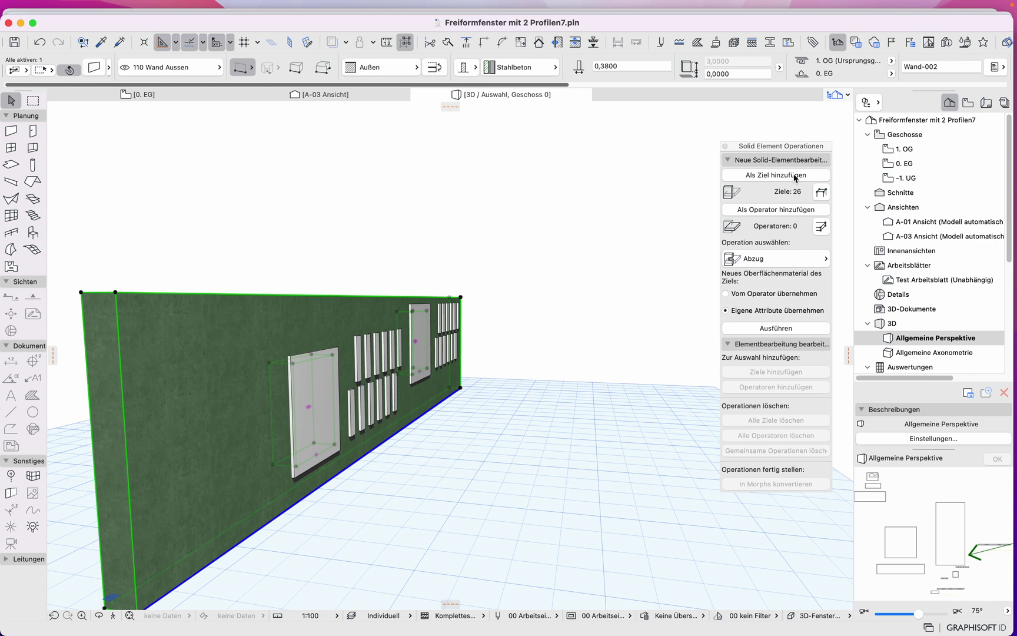
left_click(638, 185)
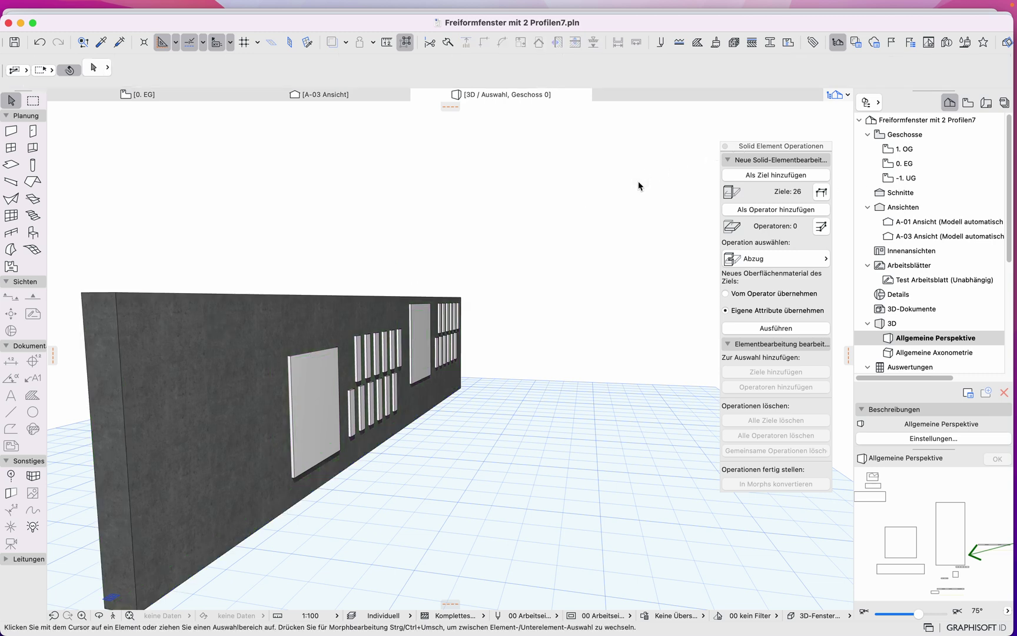
left_click(725, 146)
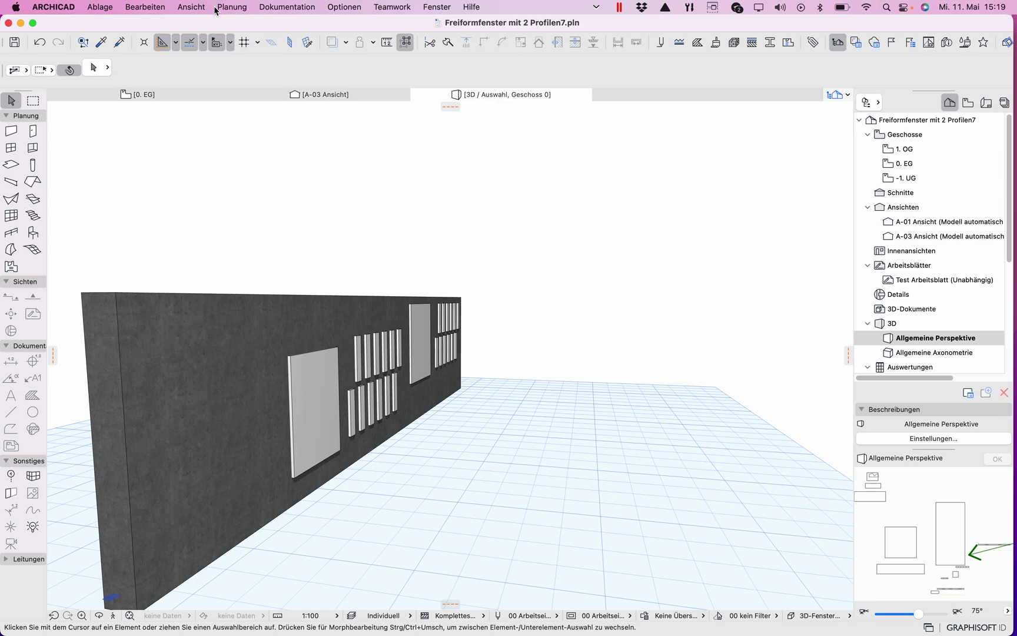
Step: Open the Solid Element Operations panel and add the wall as the target
left_click(230, 7)
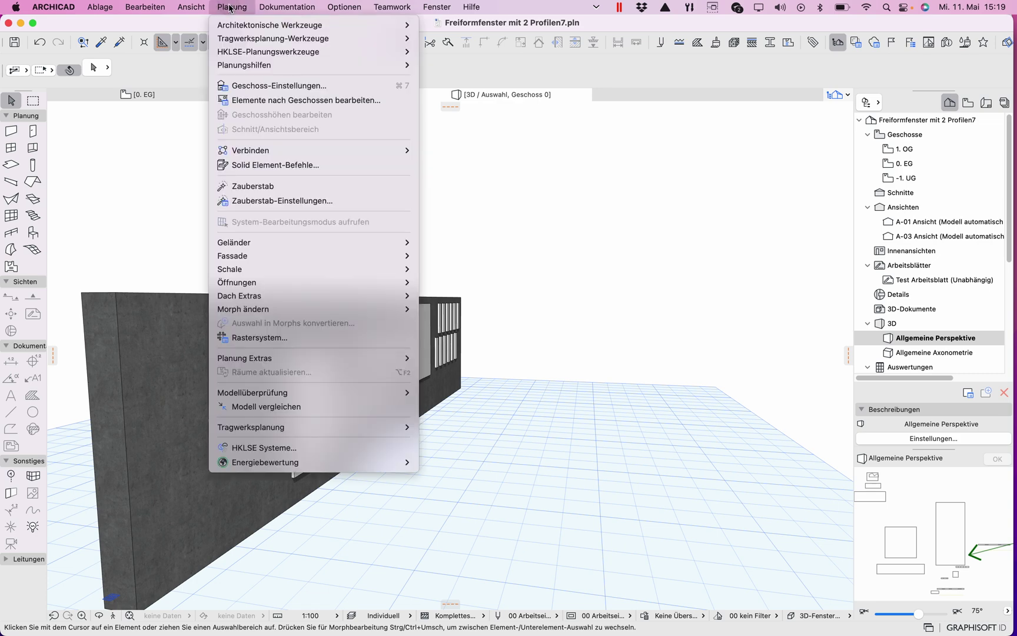
left_click(303, 165)
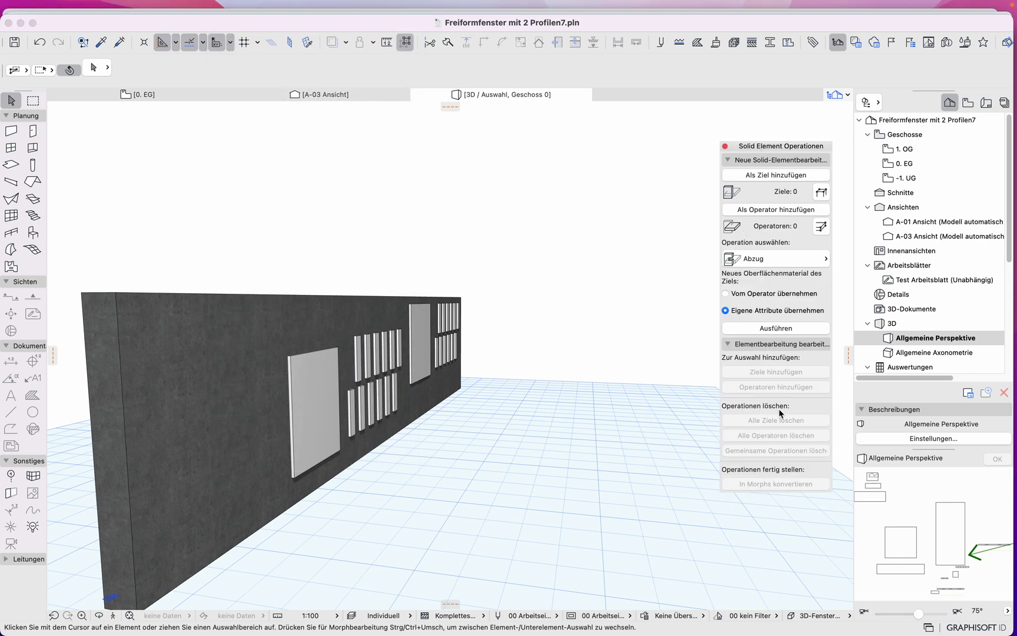
left_click(205, 343)
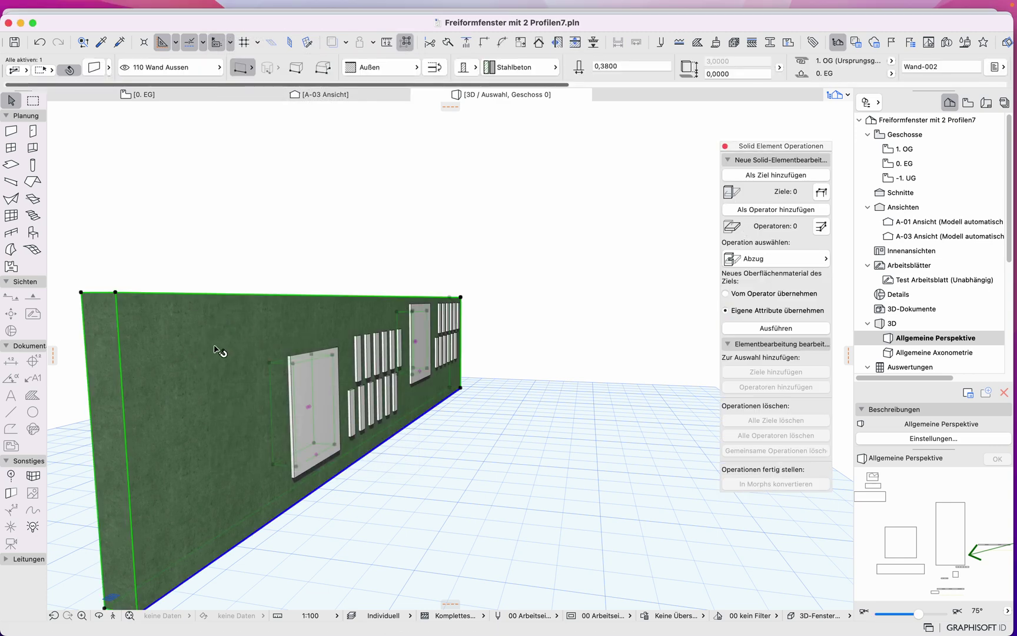
left_click(766, 174)
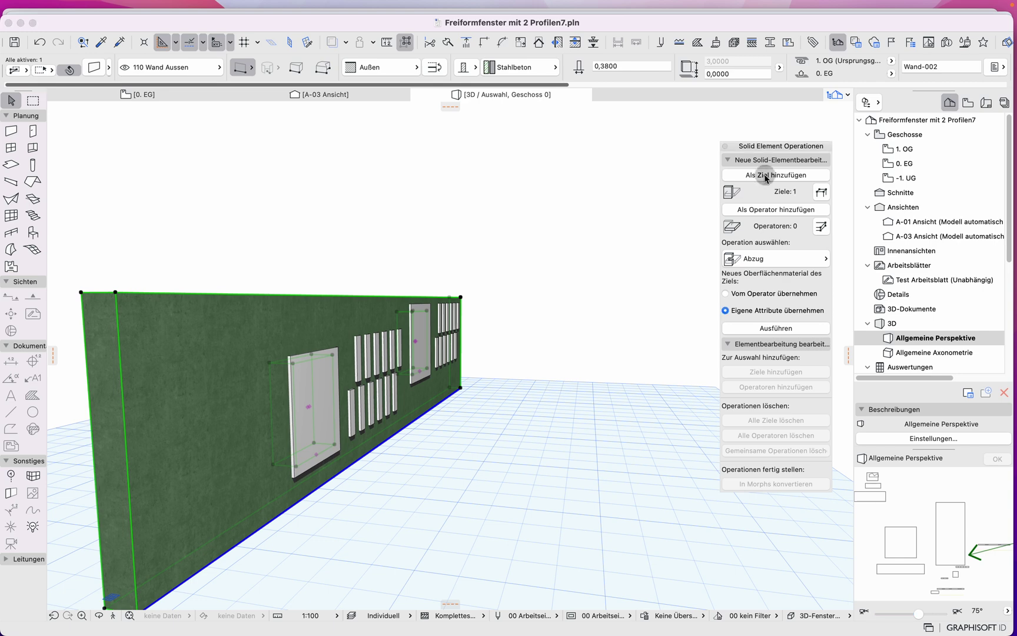
left_click(633, 302)
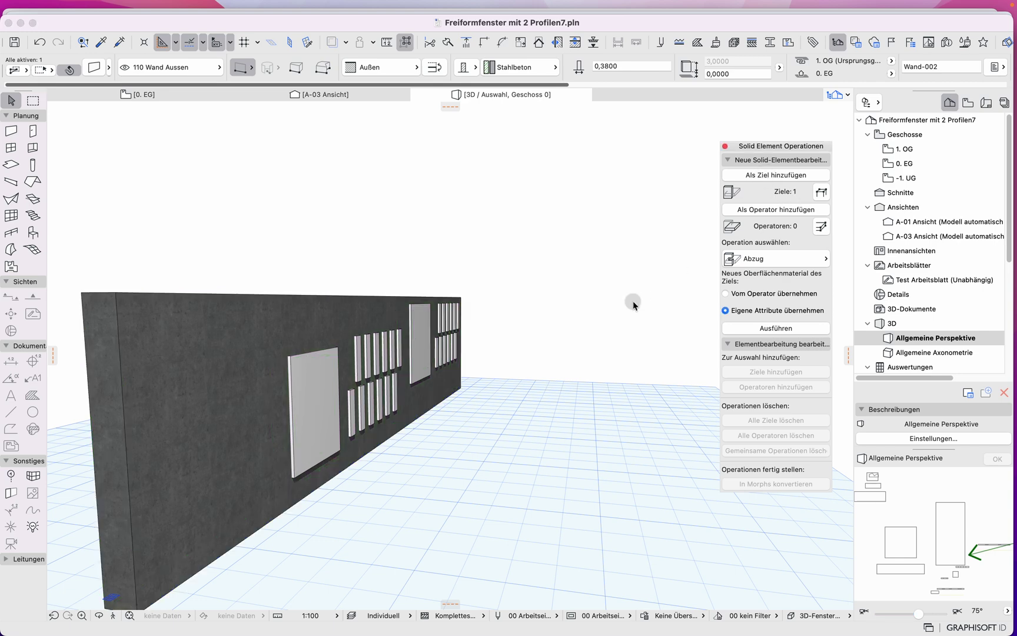
Step: Add all 26 morphs as operators and execute the subtraction
left_click(10, 251)
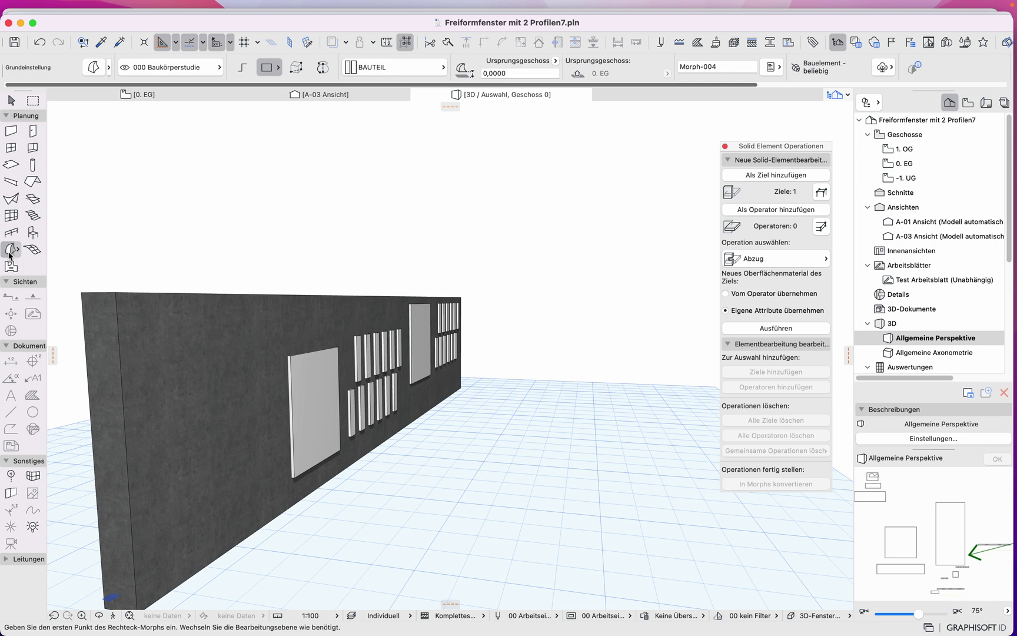
key("super+a")
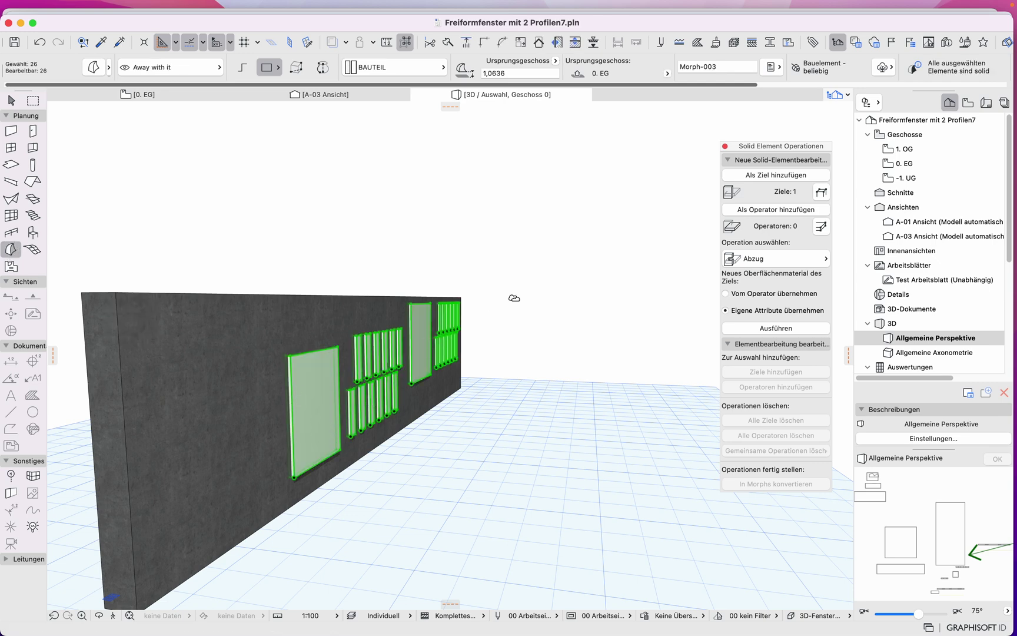
left_click(793, 212)
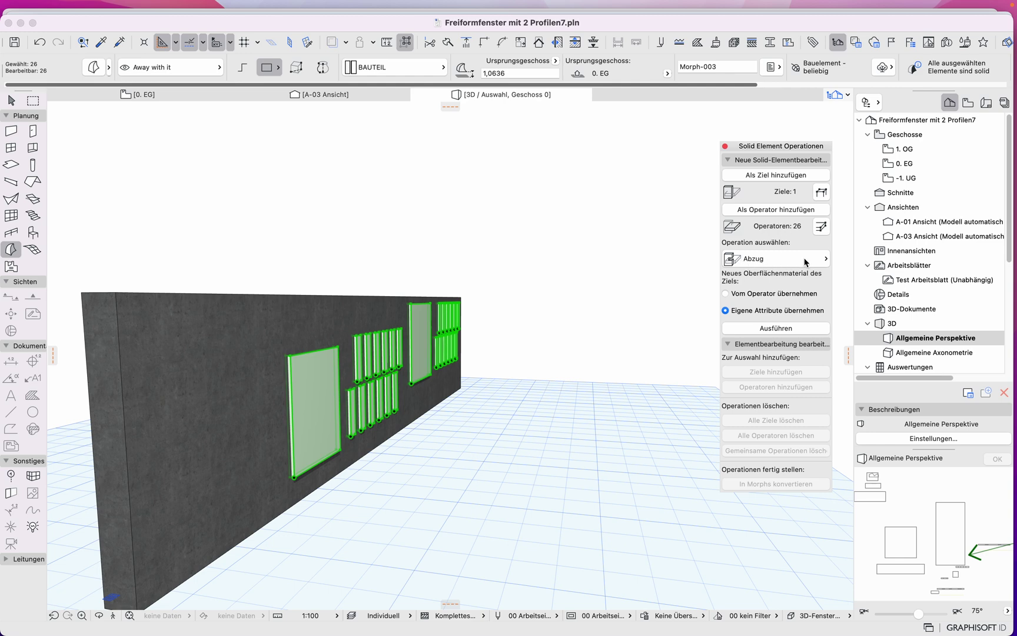
left_click(786, 329)
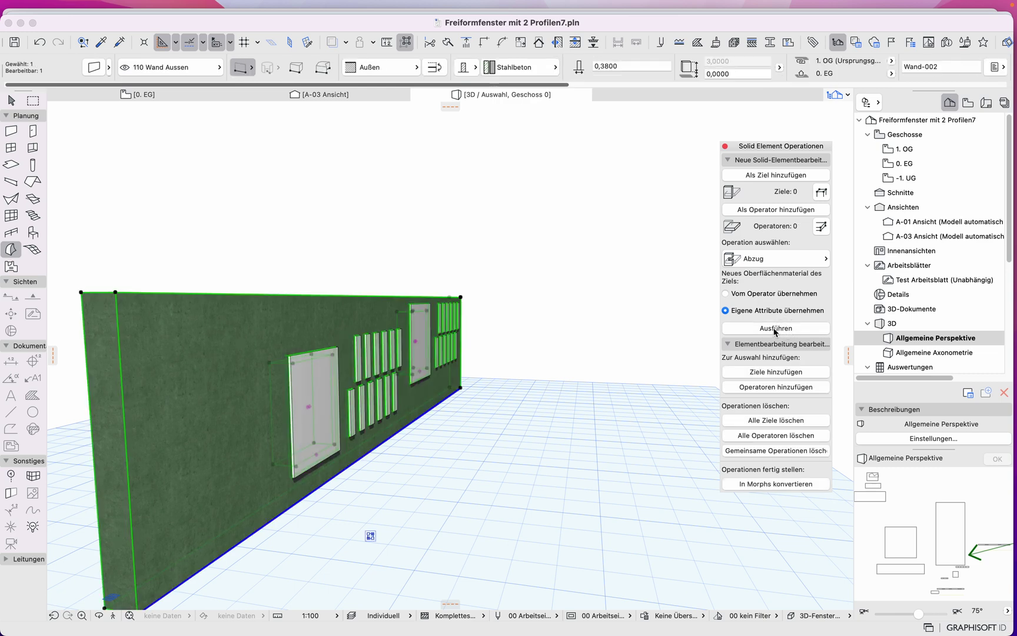
Step: Hide the 'Away with it' layer in Layer Settings so the morphs disappear
left_click(636, 334)
key("super+l")
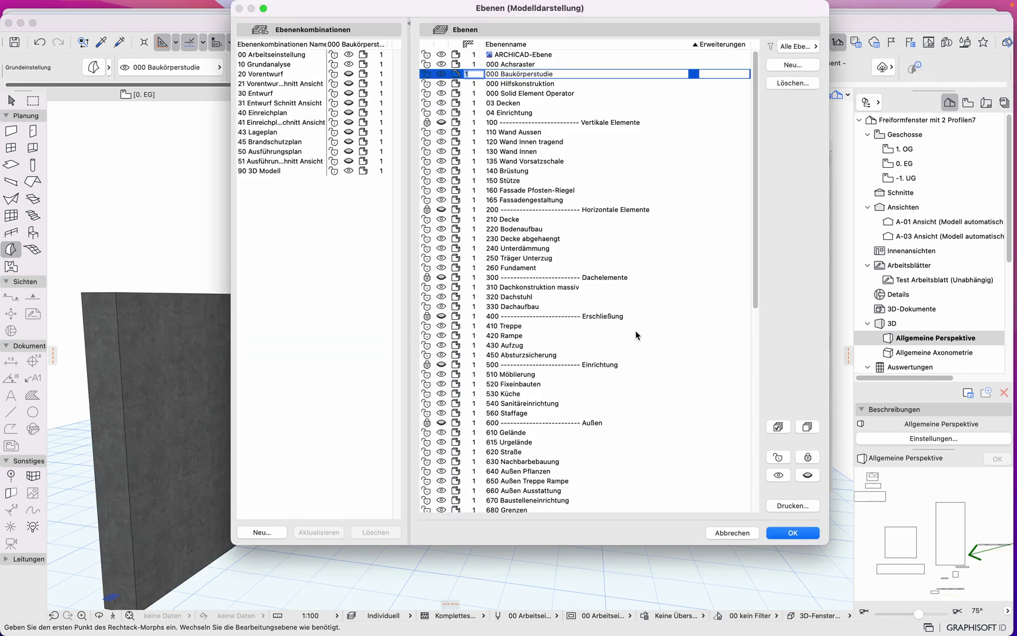
left_click_drag(756, 277, 753, 479)
left_click(445, 510)
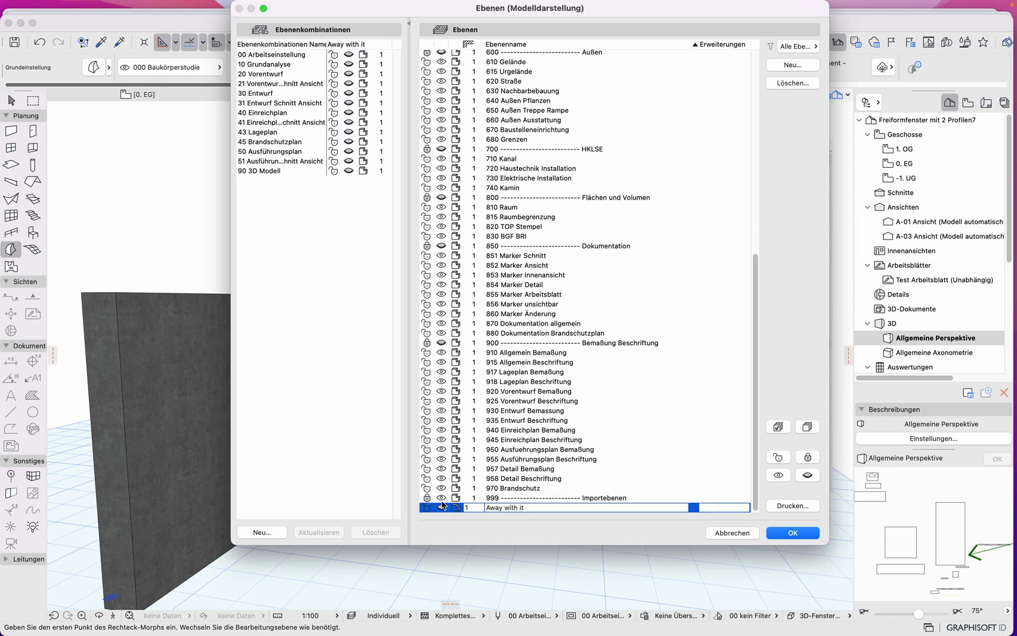
left_click(774, 534)
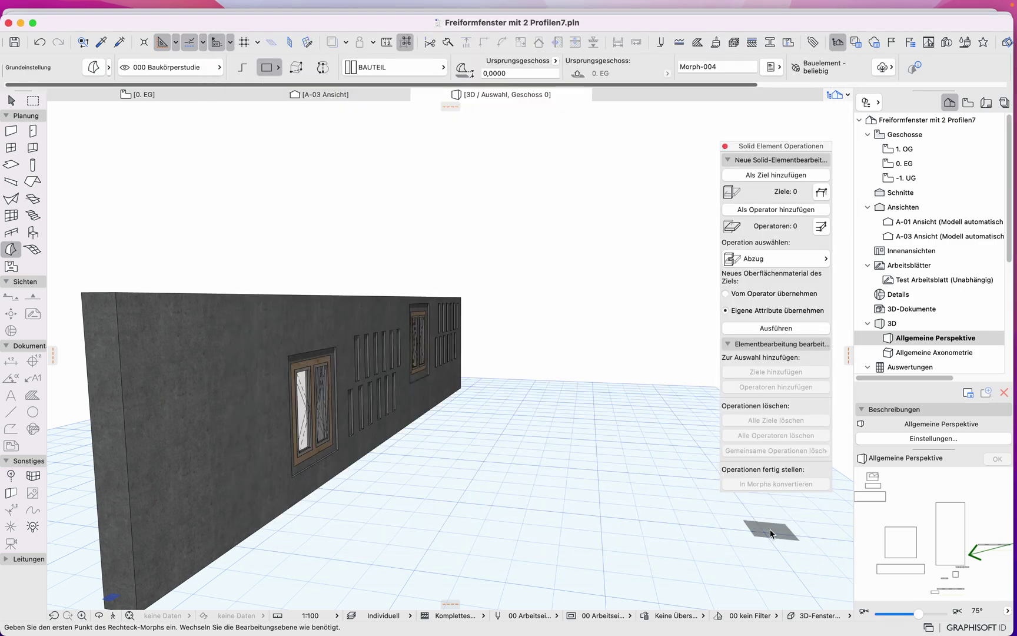
Step: Orbit and zoom the 3D view to inspect the wall's recessed slots and window cutouts
middle_click_drag(508, 400, 397, 416, "shift")
scroll(262, 390, "up", 5)
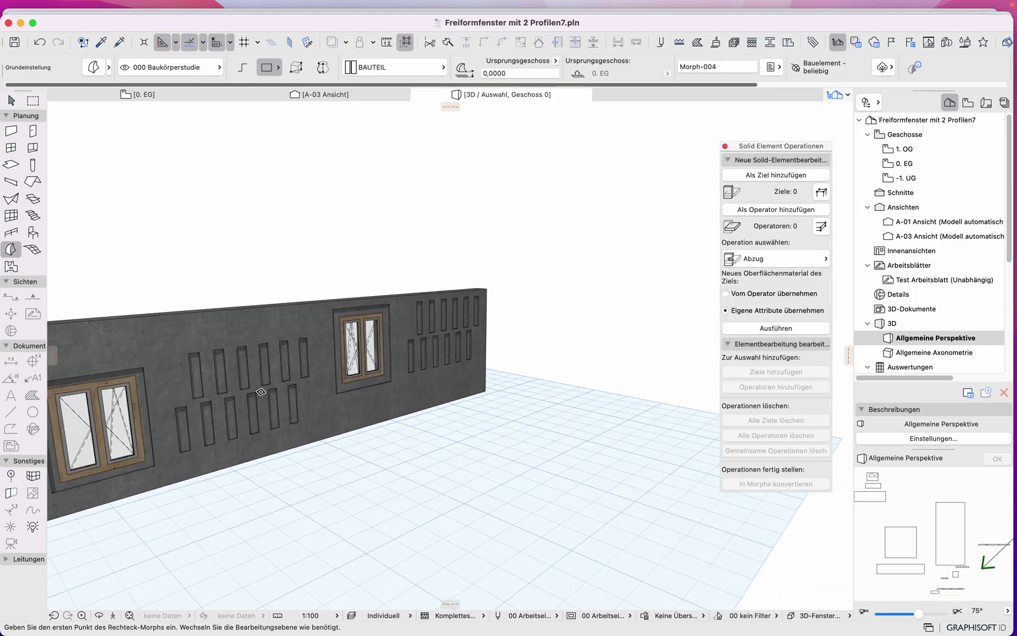
scroll(379, 380, "down", 5)
middle_click_drag(379, 381, 622, 436, "shift")
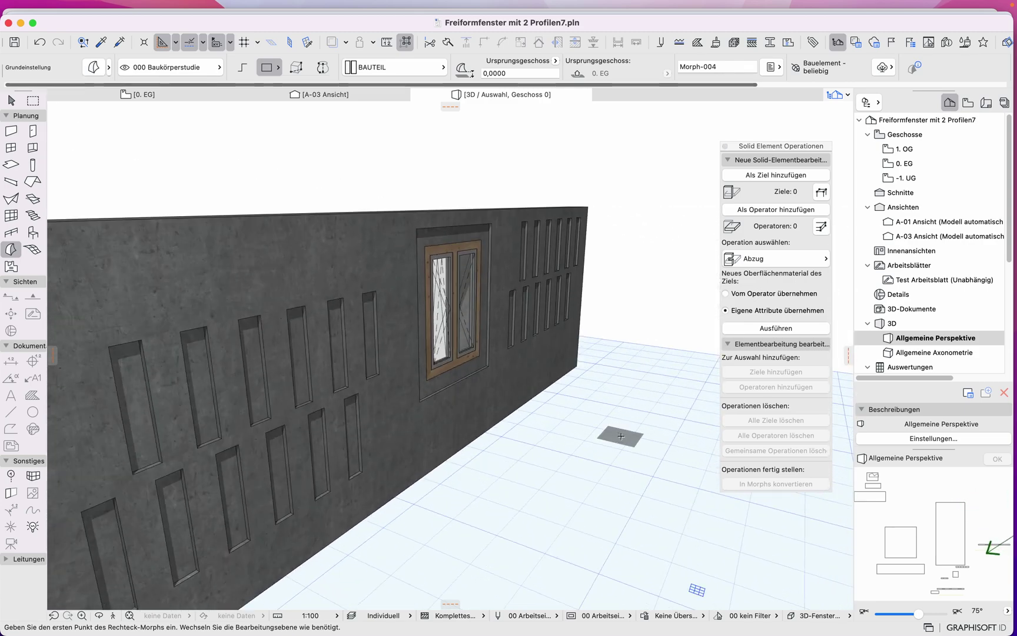